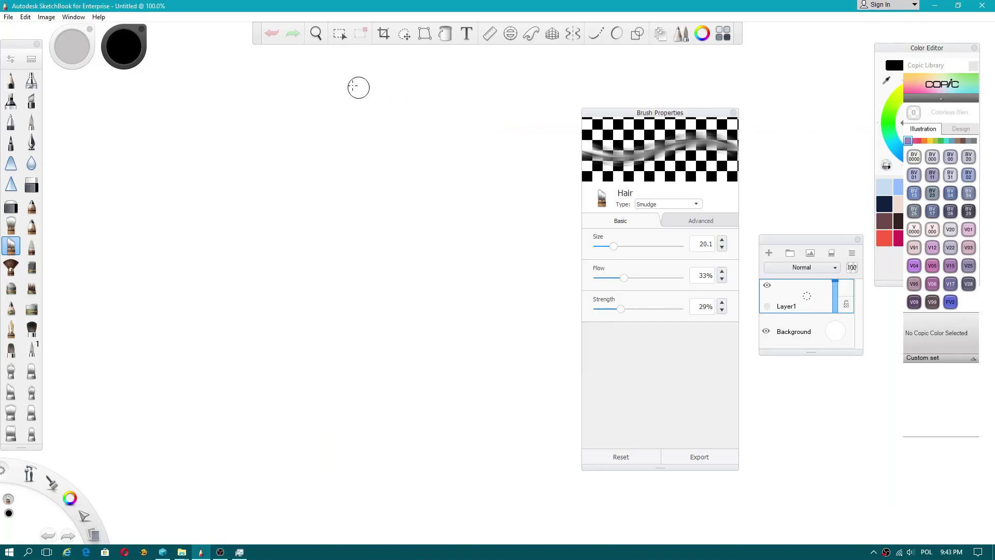
Step: View SketchBook's version information from the Help menu, then close it
{"action": "left_click", "coordinate": [98, 17]}
{"action": "left_click", "coordinate": [133, 110]}
{"action": "left_click", "coordinate": [133, 110]}
{"action": "left_click", "coordinate": [98, 16]}
{"action": "left_click", "coordinate": [155, 106]}
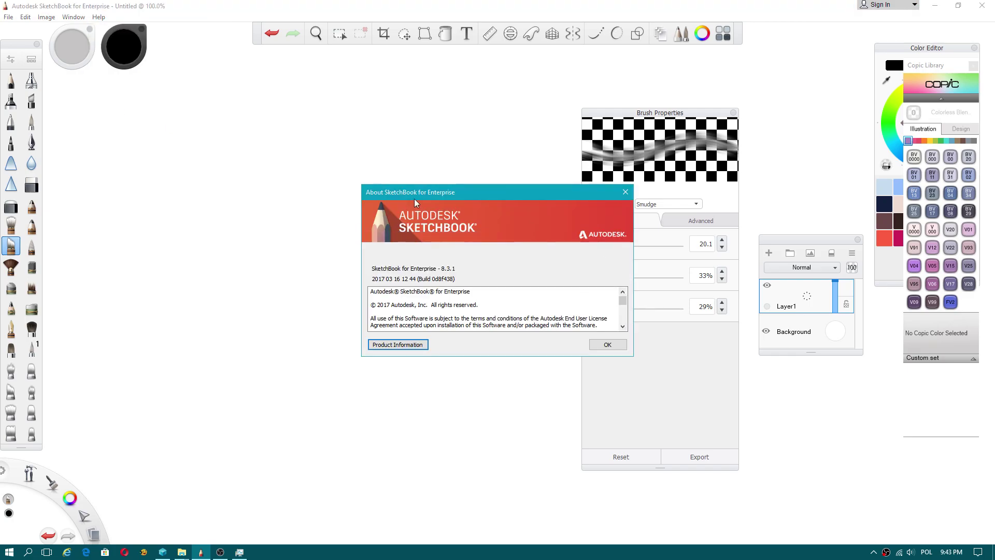
{"action": "left_click", "coordinate": [615, 344]}
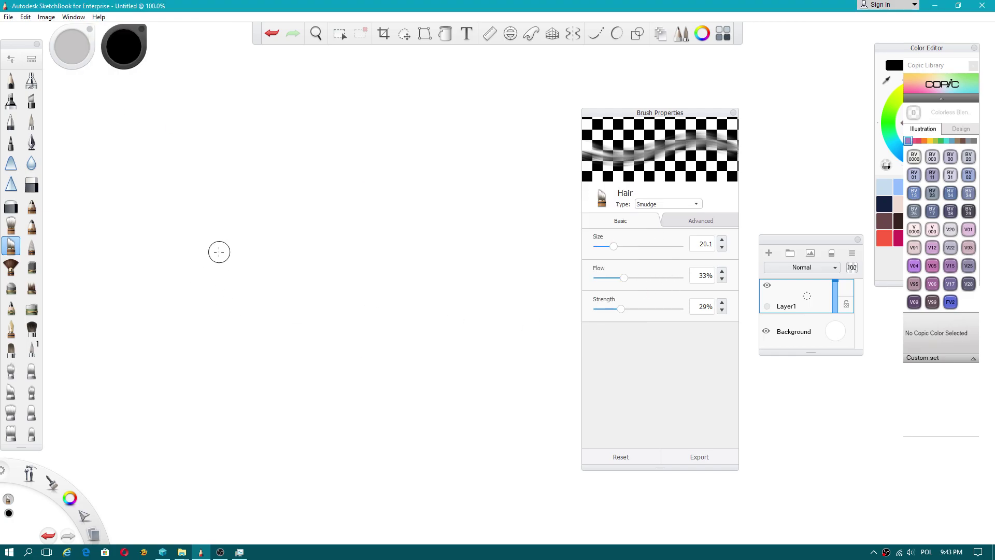
Step: Start a new flipbook, discarding the untitled drawing, then cancel after viewing frame rates
{"action": "left_click", "coordinate": [9, 17]}
{"action": "mouse_move", "coordinate": [33, 46]}
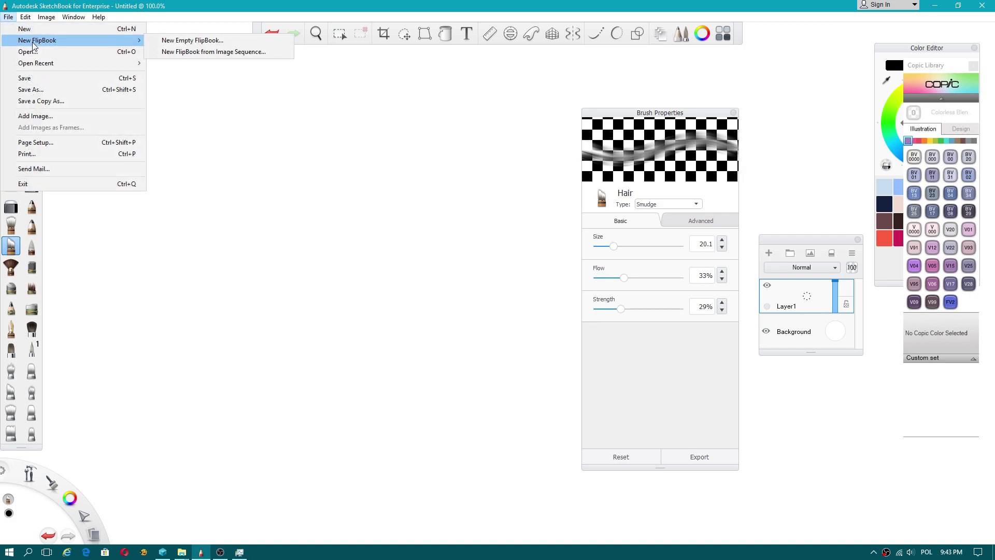
{"action": "left_click", "coordinate": [164, 44]}
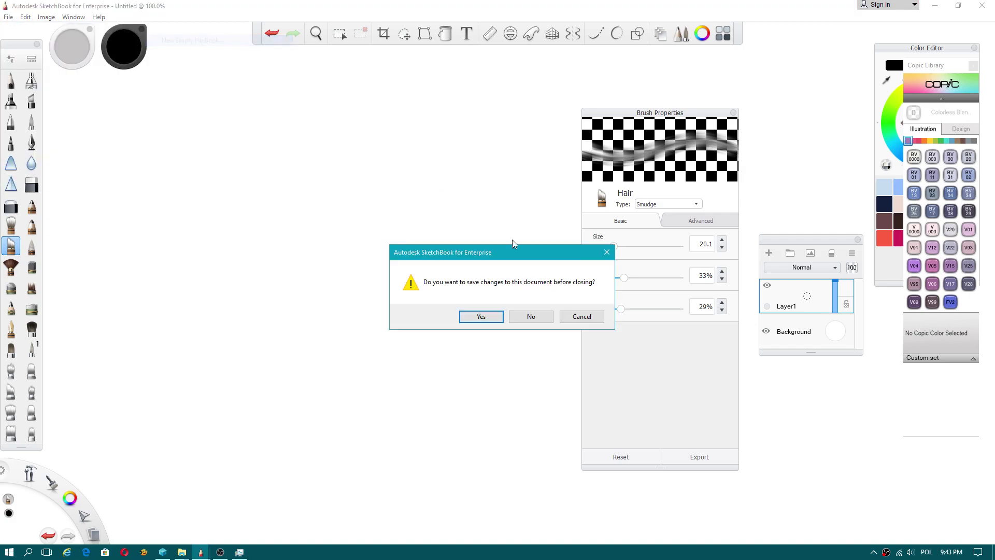
{"action": "left_click", "coordinate": [522, 317]}
{"action": "left_click", "coordinate": [493, 283]}
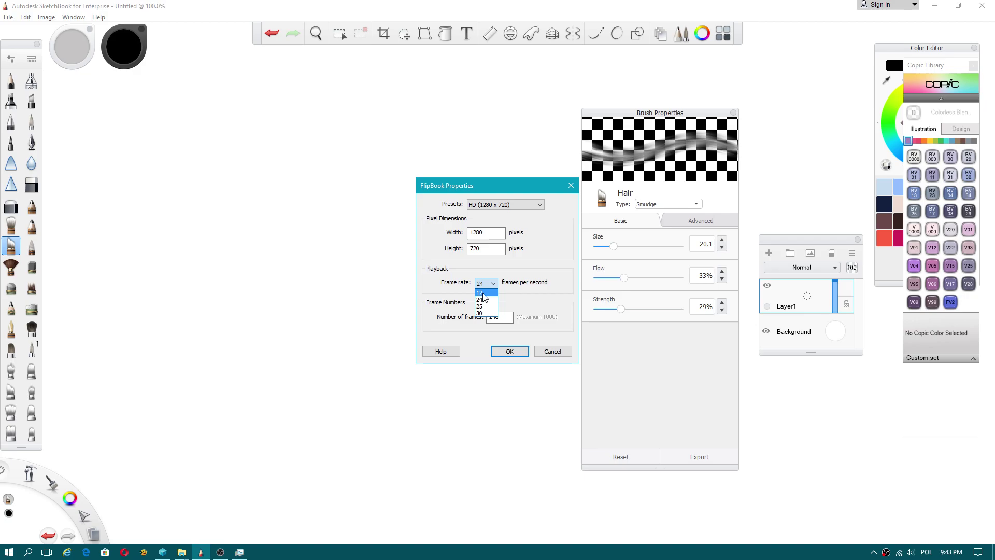
{"action": "left_click", "coordinate": [483, 294]}
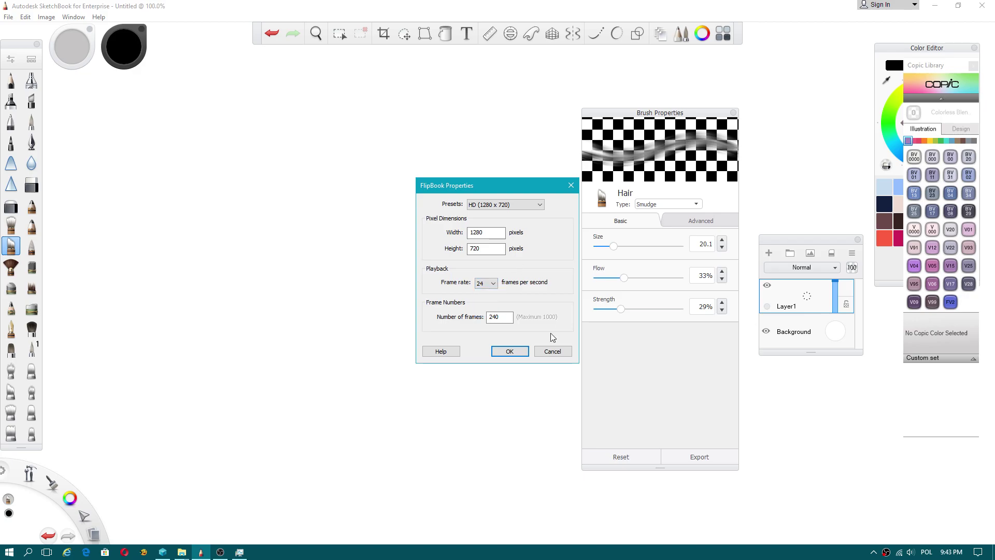
Step: Open the ruska kobieta.skba flipbook without saving the untitled drawing
{"action": "left_click", "coordinate": [553, 351]}
{"action": "left_click", "coordinate": [14, 17]}
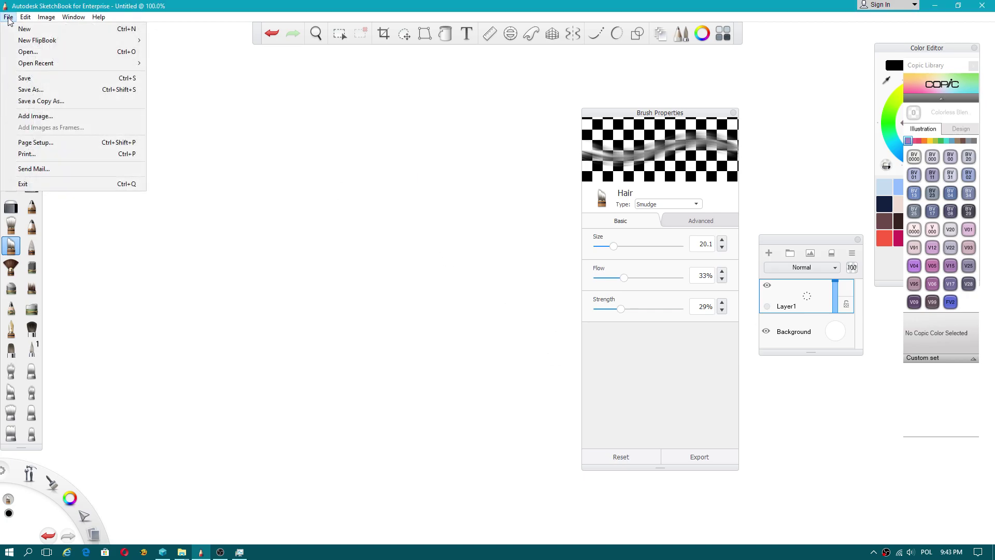
{"action": "left_click", "coordinate": [32, 49]}
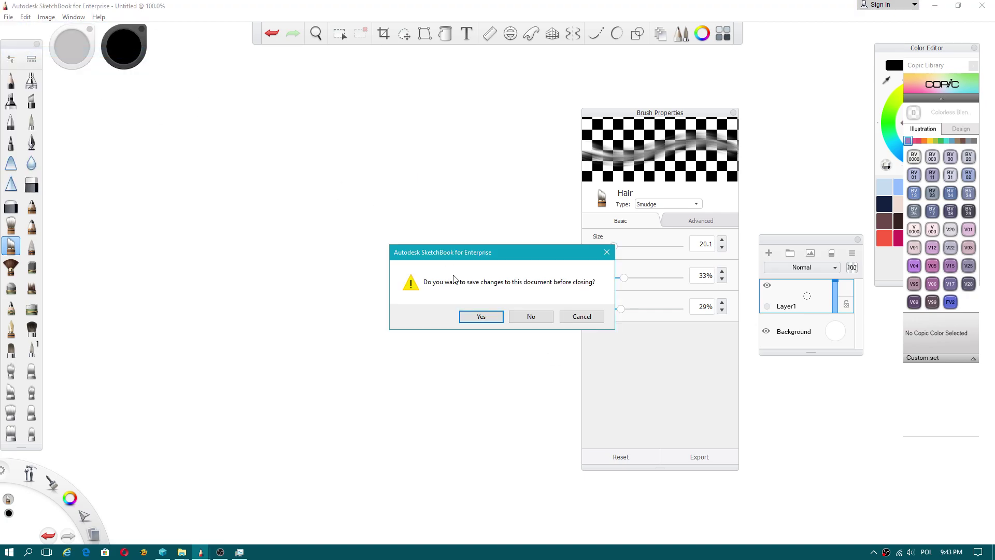
{"action": "left_click", "coordinate": [530, 316]}
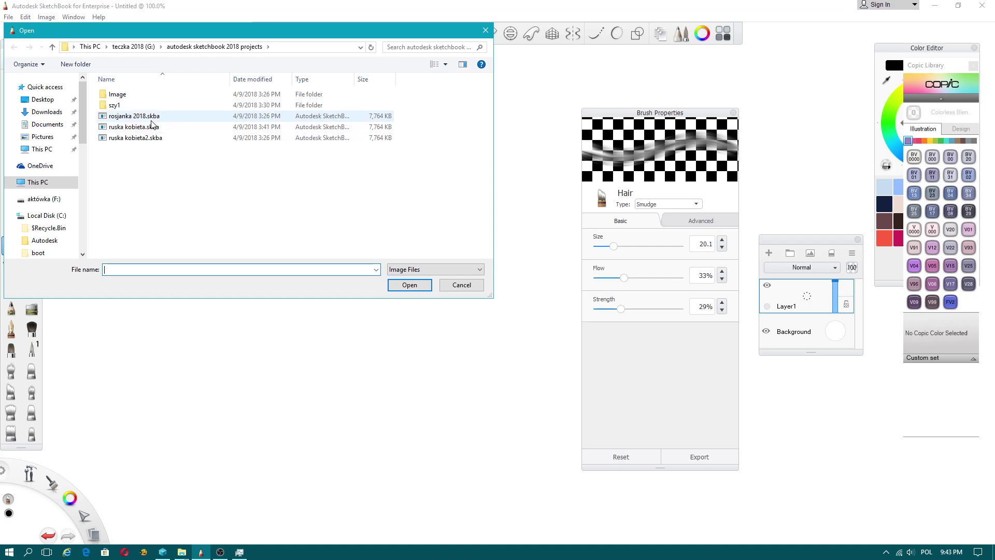
{"action": "left_click", "coordinate": [151, 118]}
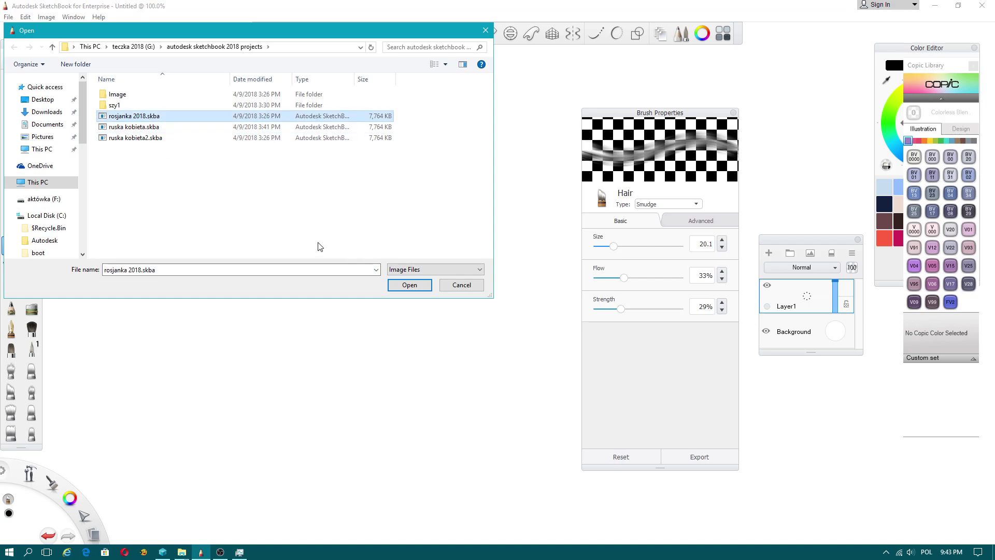
{"action": "left_click", "coordinate": [151, 128]}
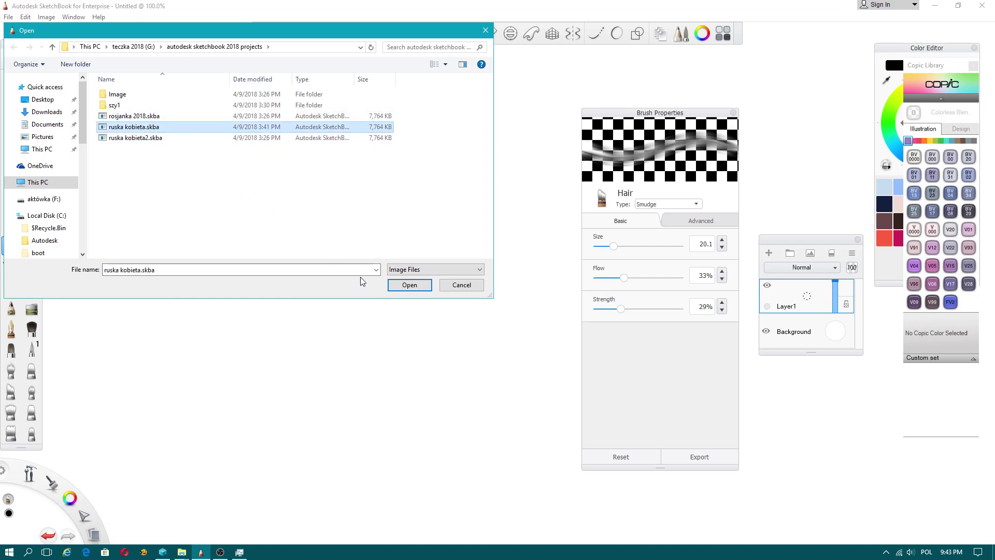
{"action": "left_click", "coordinate": [409, 284]}
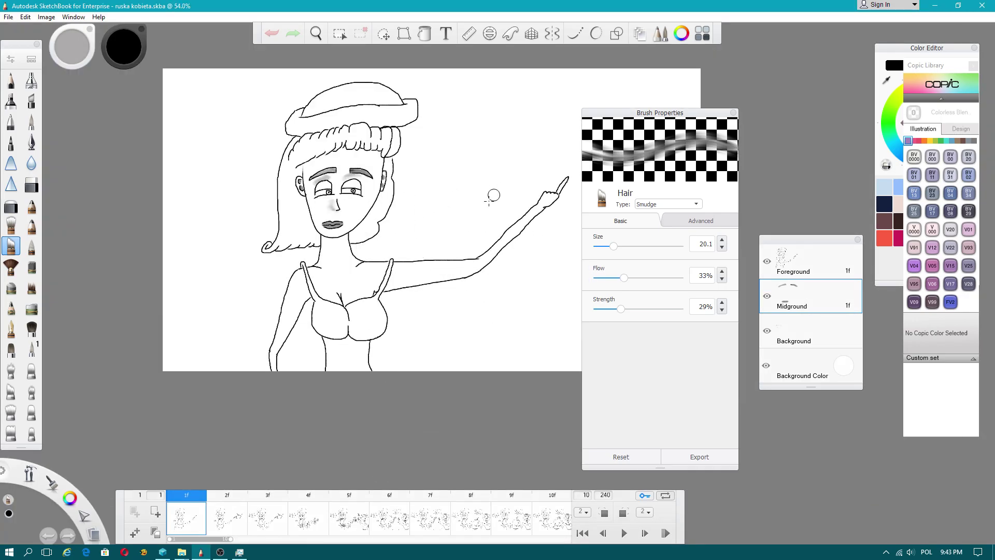
Step: Zoom and recentre the drawing, preview frames 1f through 6f, and return to frame 1
{"action": "scroll", "coordinate": [490, 197], "scroll_direction": "down", "scroll_amount": 2}
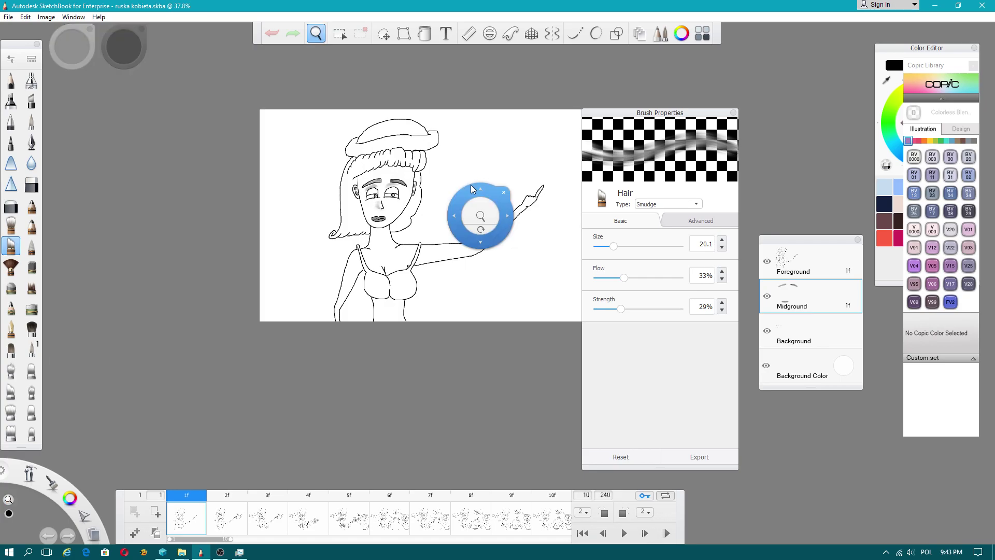
{"action": "mouse_move", "coordinate": [479, 197]}
{"action": "left_mouse_down"}
{"action": "mouse_move", "coordinate": [424, 213]}
{"action": "mouse_move", "coordinate": [393, 235]}
{"action": "left_mouse_up"}
{"action": "left_click", "coordinate": [222, 527]}
{"action": "left_click", "coordinate": [223, 527]}
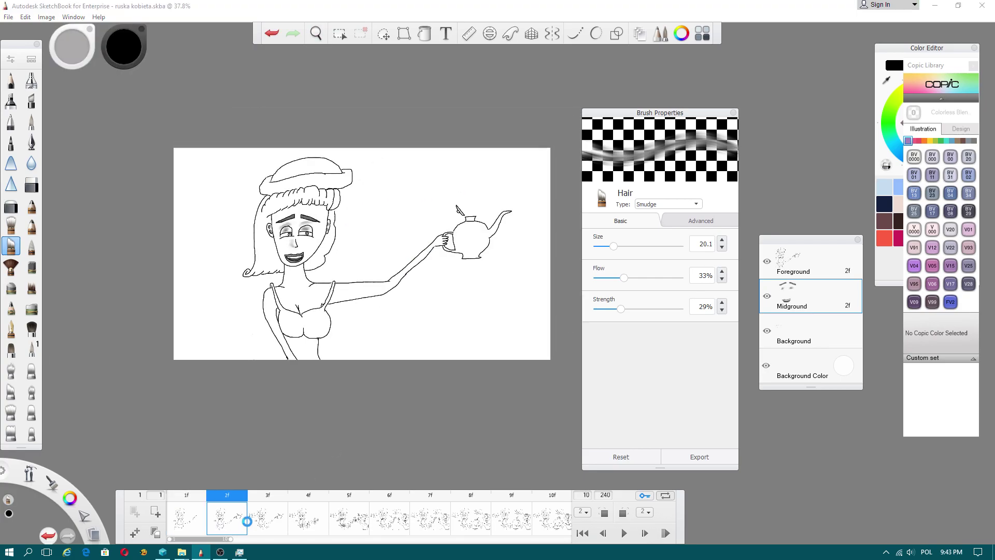
{"action": "left_click", "coordinate": [267, 523]}
{"action": "left_click", "coordinate": [307, 523]}
{"action": "left_click", "coordinate": [350, 519]}
{"action": "left_click", "coordinate": [397, 525]}
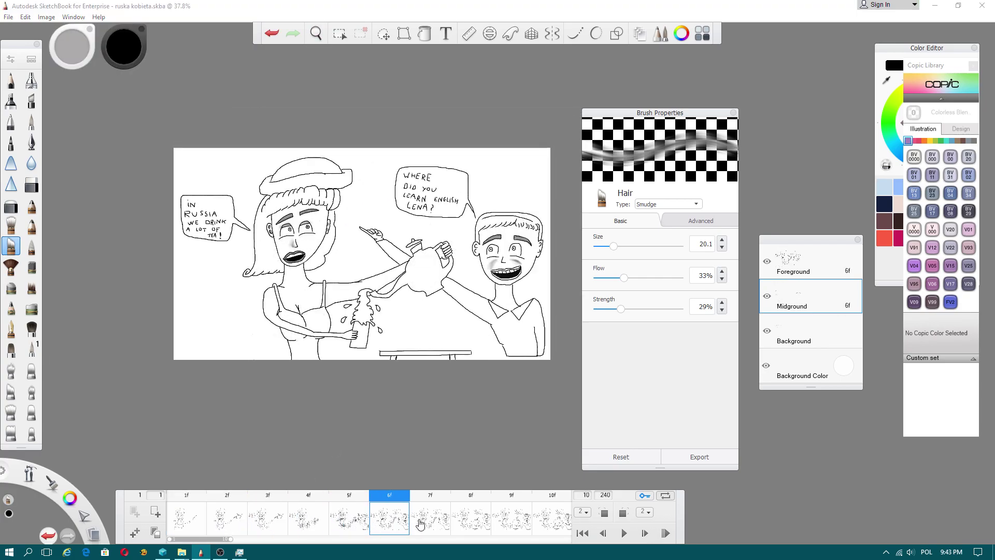
{"action": "left_click", "coordinate": [205, 515]}
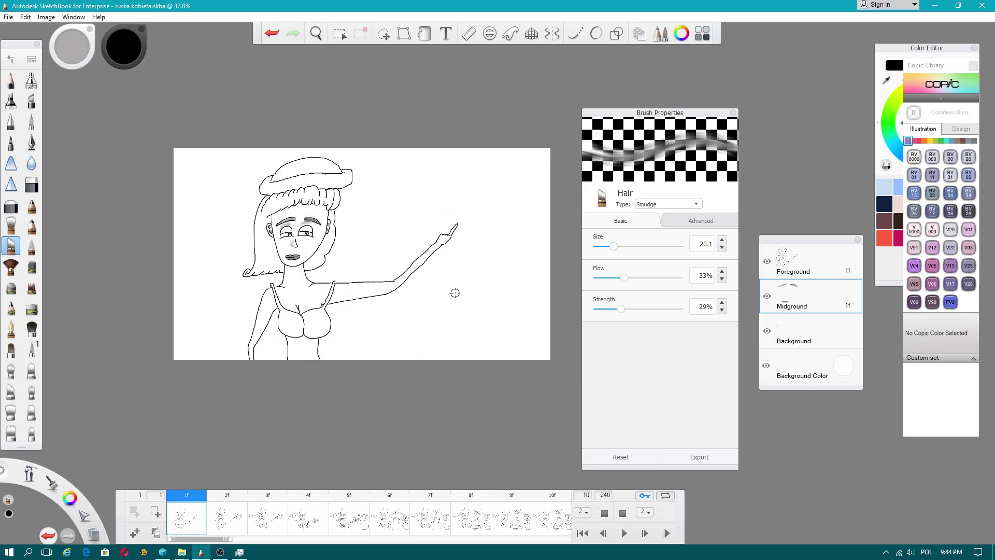
Step: Recheck frames 2 and 3, then settle on frame 2 with the teapot
{"action": "left_click_drag", "start_coordinate": [251, 212], "coordinate": [338, 303]}
{"action": "scroll", "coordinate": [363, 218], "scroll_direction": "up", "scroll_amount": 3}
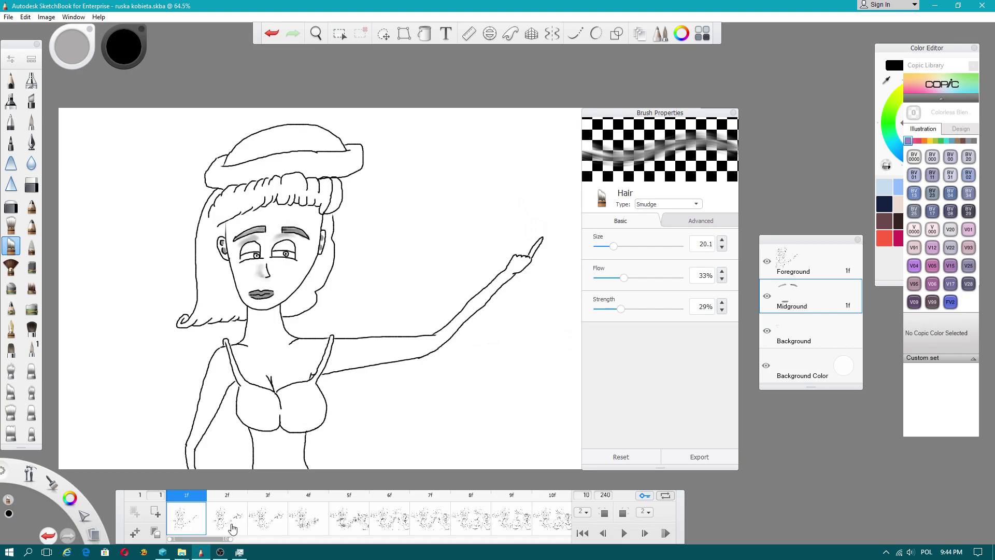
{"action": "left_click", "coordinate": [247, 534]}
{"action": "left_click", "coordinate": [262, 532]}
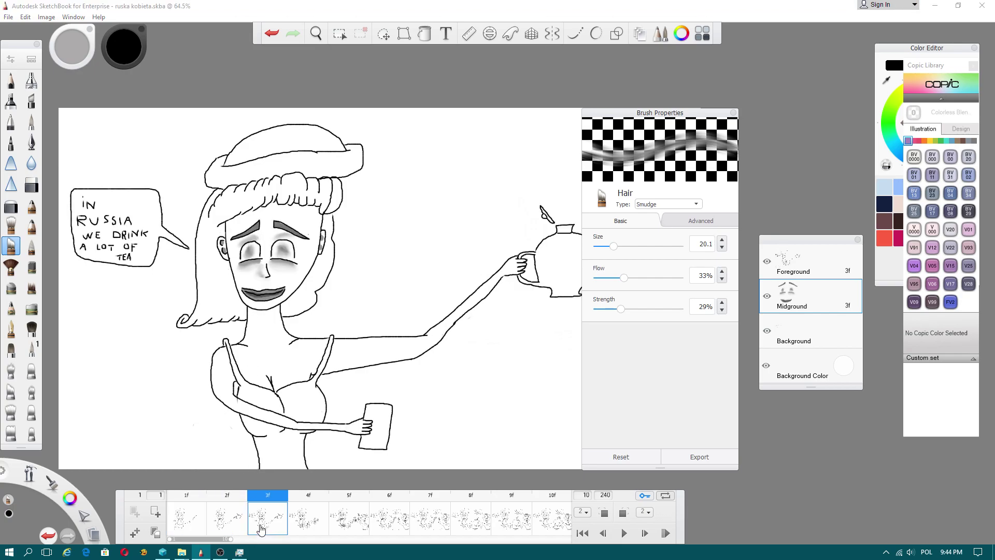
{"action": "left_click", "coordinate": [200, 521]}
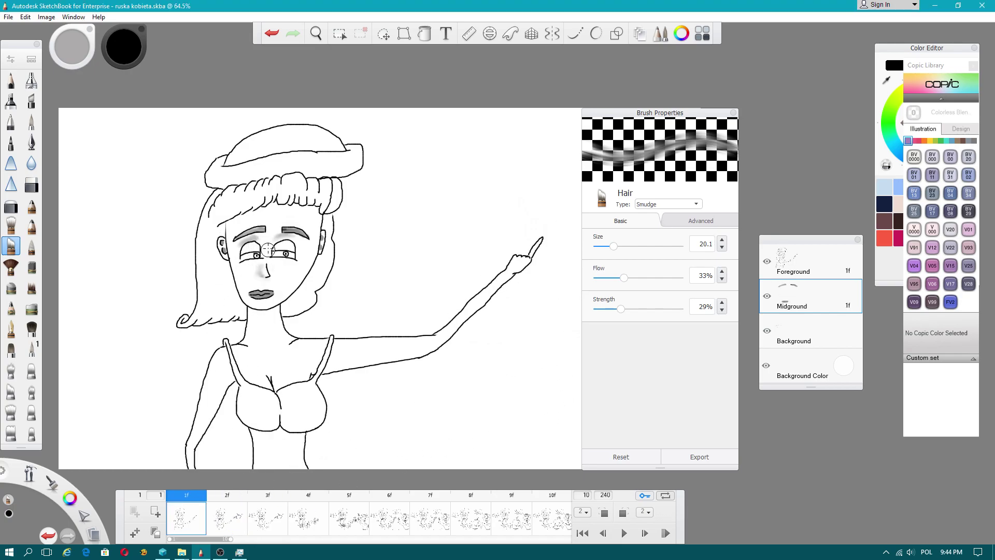
{"action": "scroll", "coordinate": [265, 250], "scroll_direction": "up", "scroll_amount": 3}
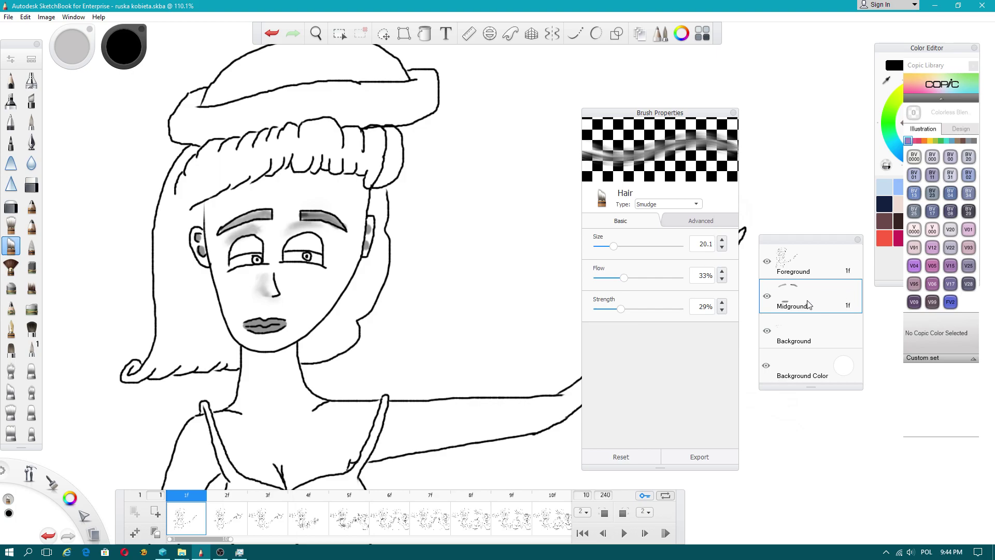
{"action": "left_click", "coordinate": [217, 526]}
{"action": "scroll", "coordinate": [343, 331], "scroll_direction": "down", "scroll_amount": 2}
{"action": "scroll", "coordinate": [362, 363], "scroll_direction": "down", "scroll_amount": 2}
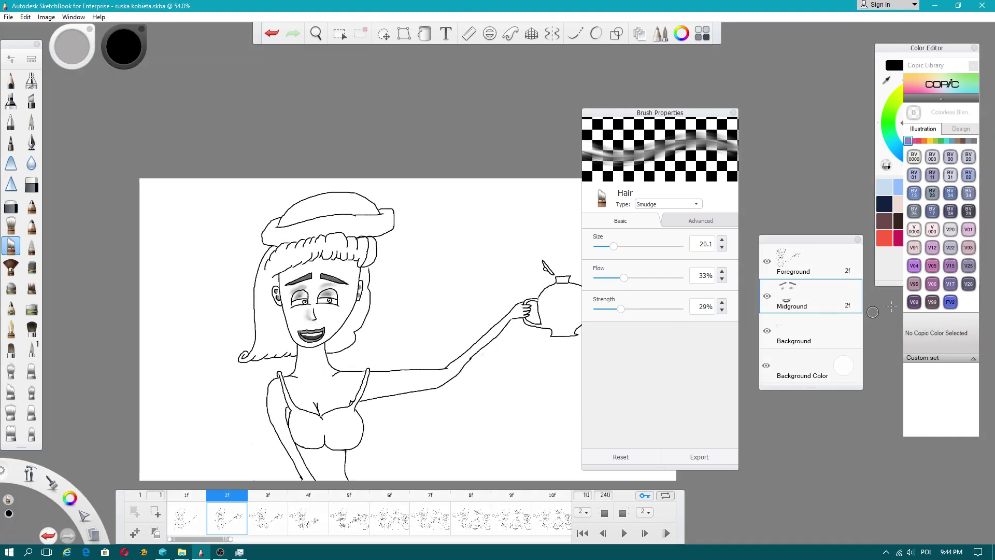
{"action": "scroll", "coordinate": [462, 333], "scroll_direction": "up", "scroll_amount": 2}
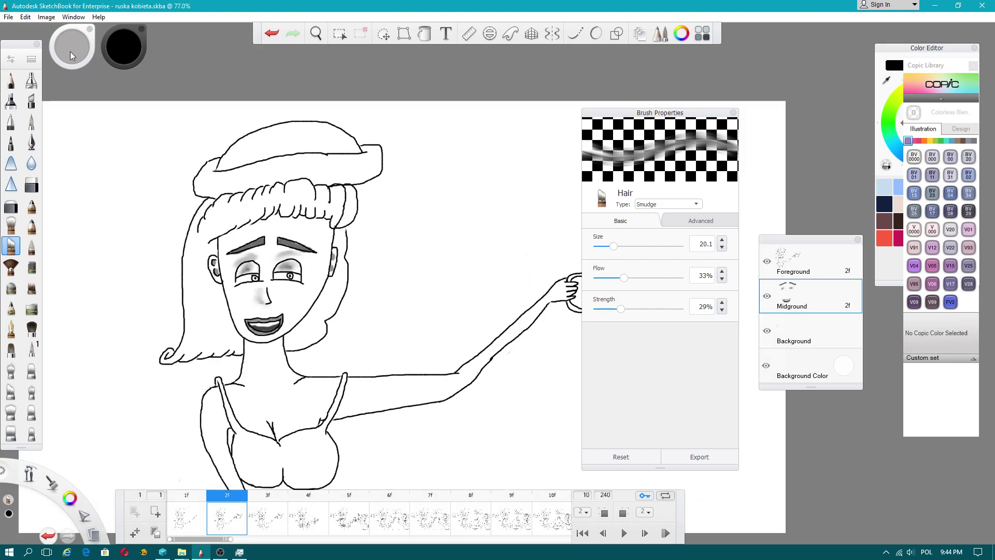
{"action": "left_click", "coordinate": [8, 17]}
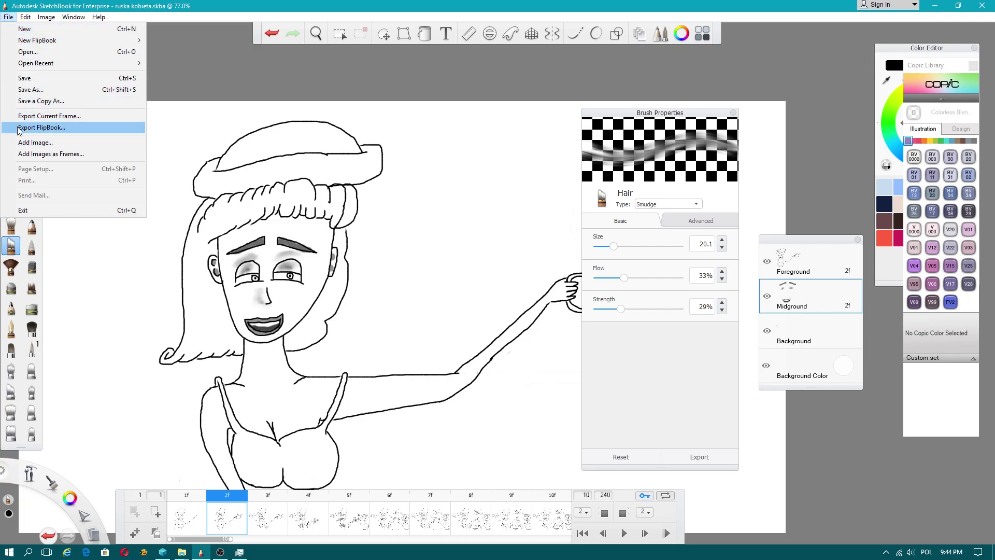
Step: Check the flipbook export range, cancel, and locate the last frame, 13
{"action": "left_click", "coordinate": [52, 131]}
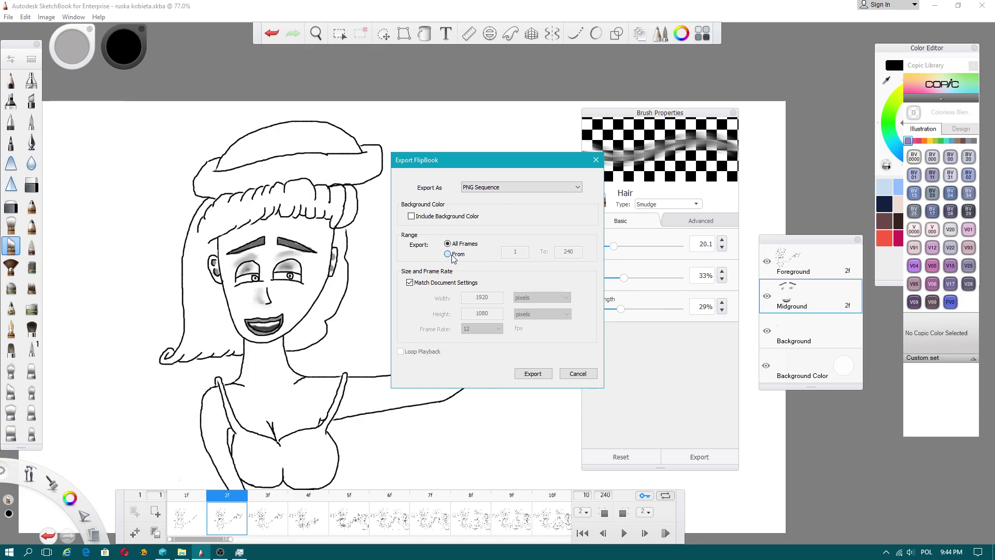
{"action": "left_click", "coordinate": [448, 254]}
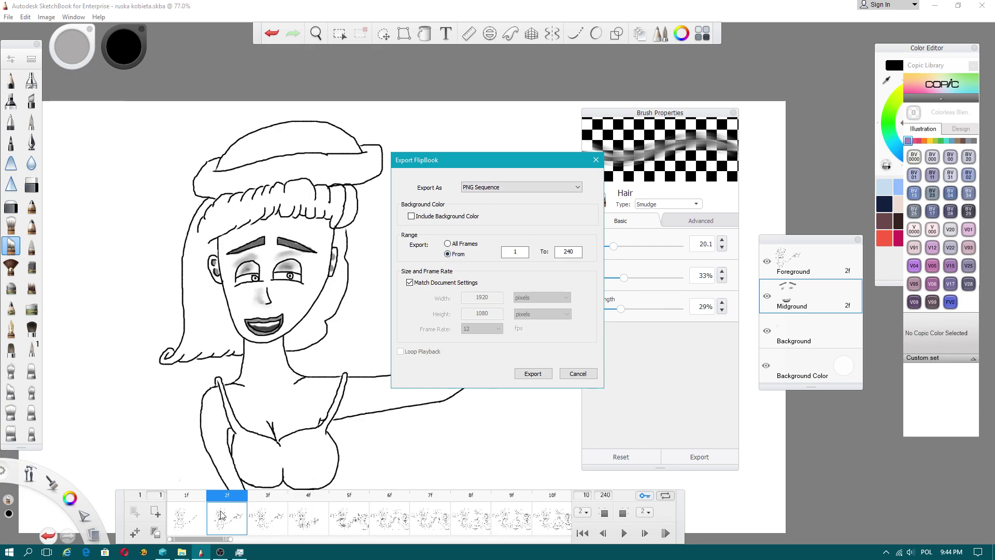
{"action": "left_click", "coordinate": [577, 374]}
{"action": "mouse_move", "coordinate": [222, 541]}
{"action": "left_mouse_down"}
{"action": "mouse_move", "coordinate": [243, 542]}
{"action": "mouse_move", "coordinate": [182, 543]}
{"action": "left_mouse_up"}
{"action": "left_click", "coordinate": [343, 518]}
Step: In Export FlipBook, set the range From 1 To 13 and include the background colour
{"action": "left_click", "coordinate": [9, 17]}
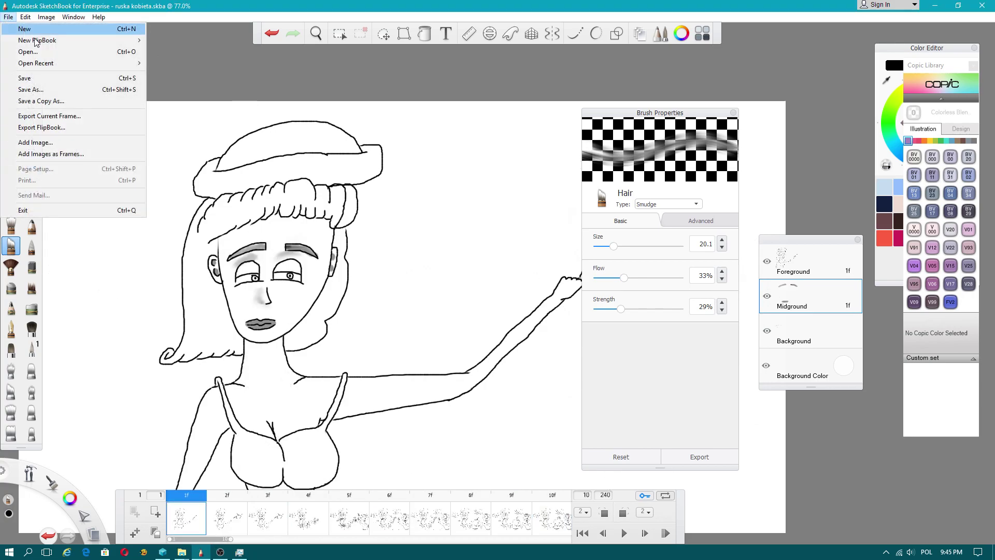
{"action": "left_click", "coordinate": [40, 127]}
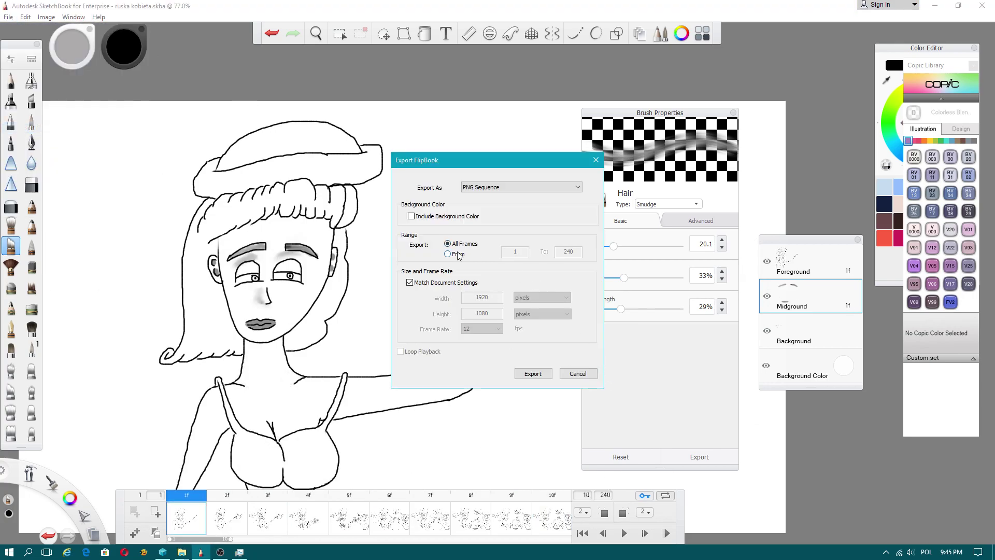
{"action": "left_click", "coordinate": [455, 254]}
{"action": "left_click_drag", "start_coordinate": [576, 251], "coordinate": [558, 252]}
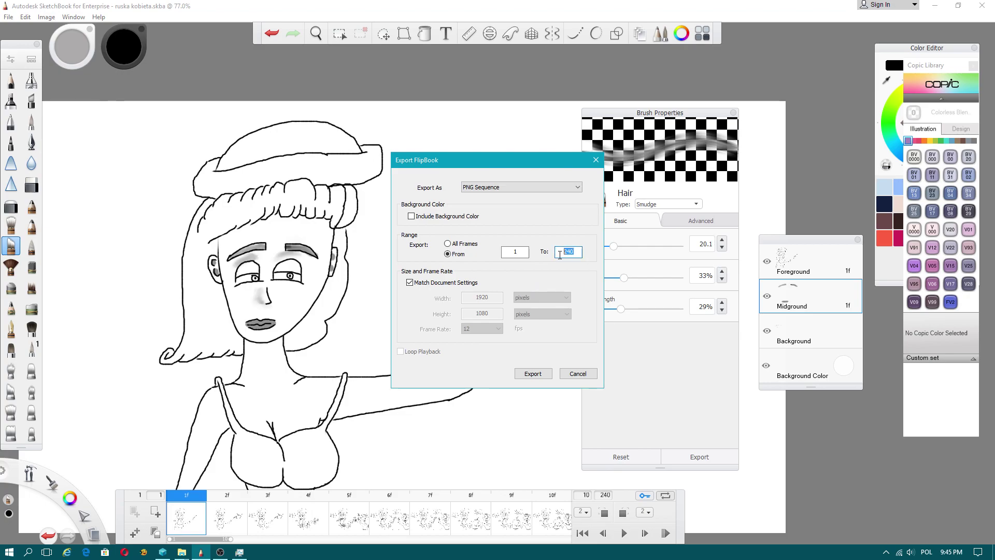
{"action": "type", "text": "13"}
{"action": "left_click", "coordinate": [411, 216]}
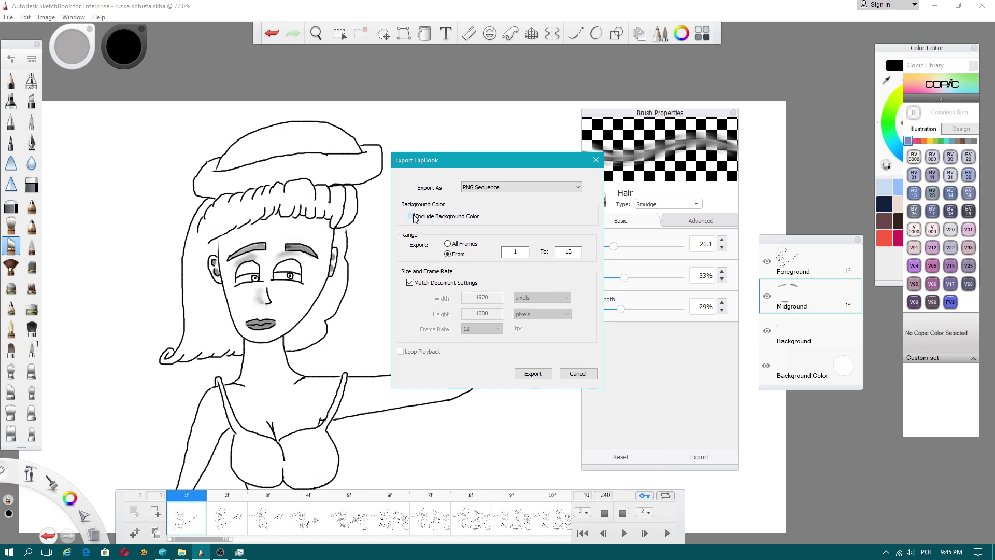
{"action": "left_click", "coordinate": [529, 378]}
{"action": "left_click", "coordinate": [445, 283]}
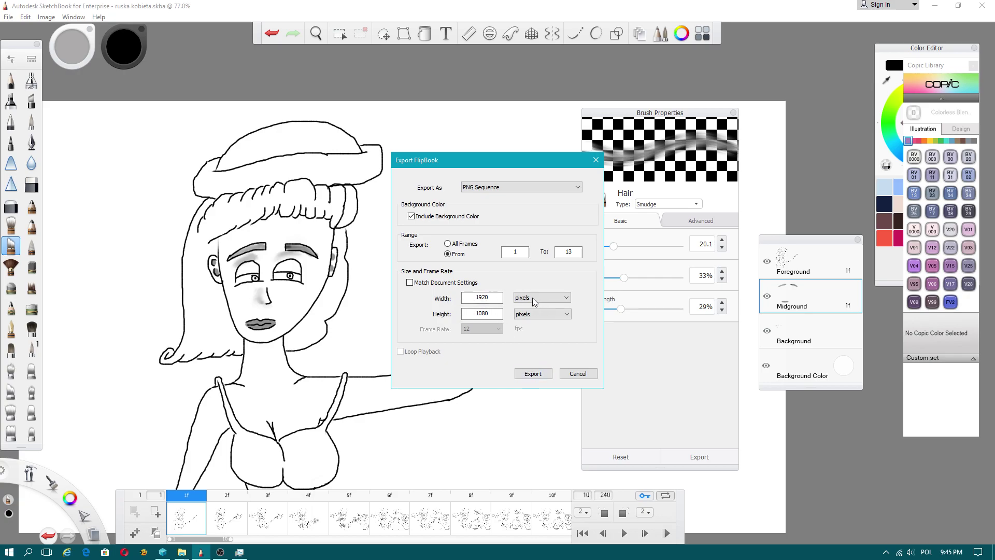
Step: Set Export As to PNG Sequence at 12 fps and start the export
{"action": "left_click", "coordinate": [481, 188]}
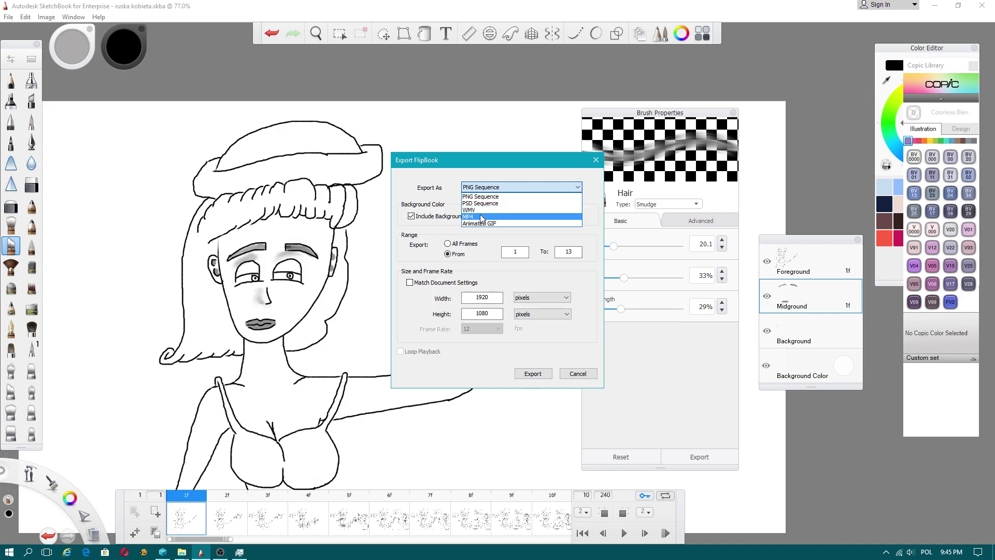
{"action": "left_click", "coordinate": [482, 196]}
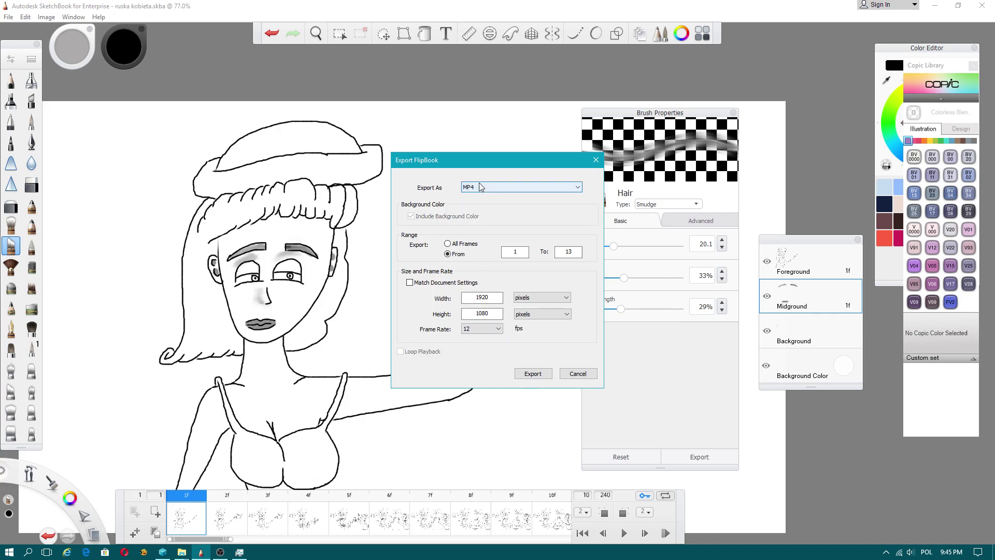
{"action": "left_click", "coordinate": [486, 328]}
{"action": "left_click", "coordinate": [485, 329]}
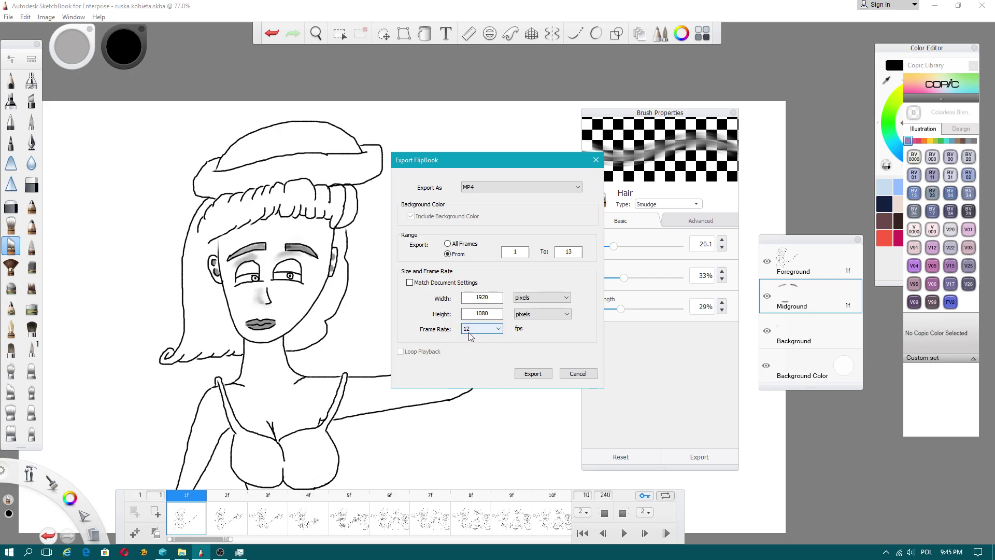
{"action": "left_click", "coordinate": [475, 186]}
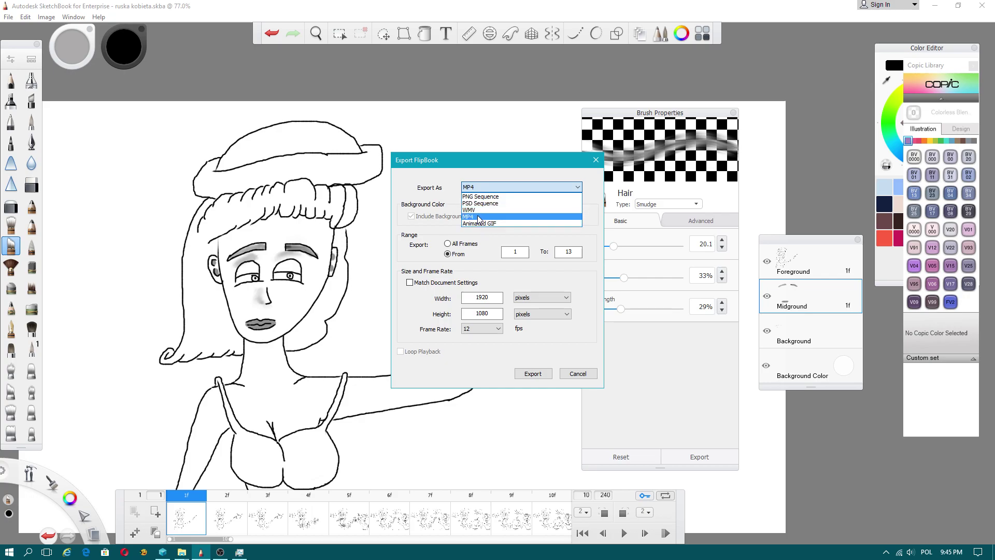
{"action": "left_click", "coordinate": [480, 197]}
{"action": "left_click", "coordinate": [540, 374]}
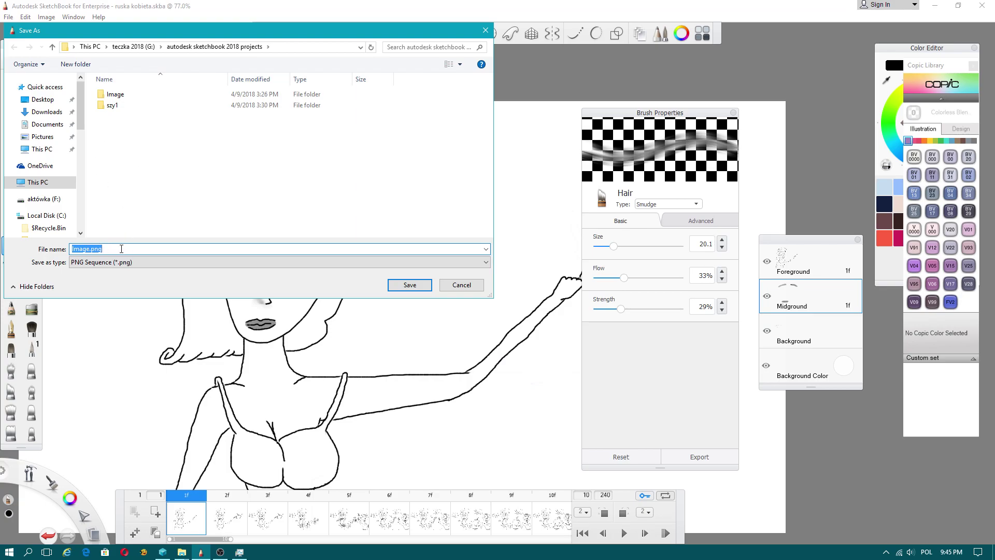
Step: Save the exported frames under the name 'russian lady animation'
{"action": "type", "text": "r"}
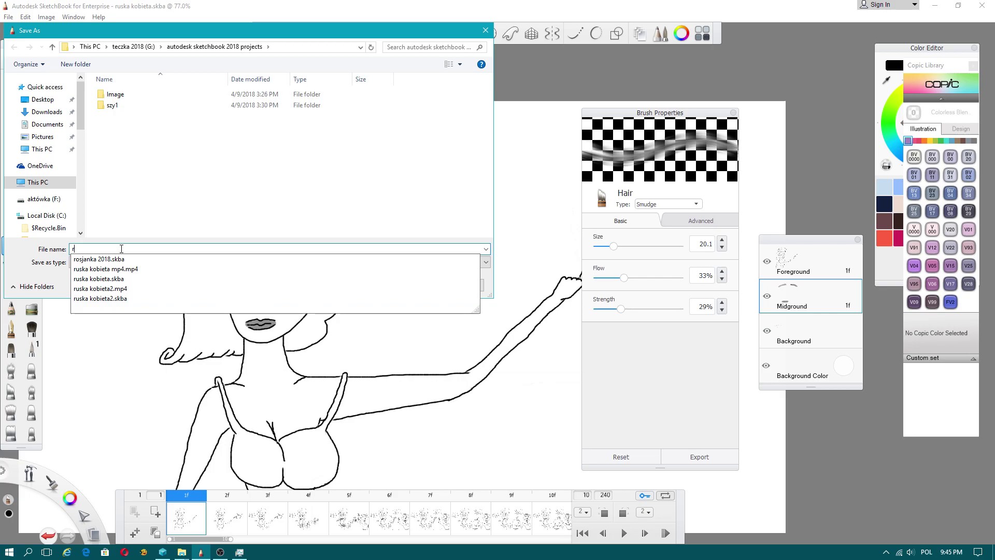
{"action": "type", "text": "usian lady"}
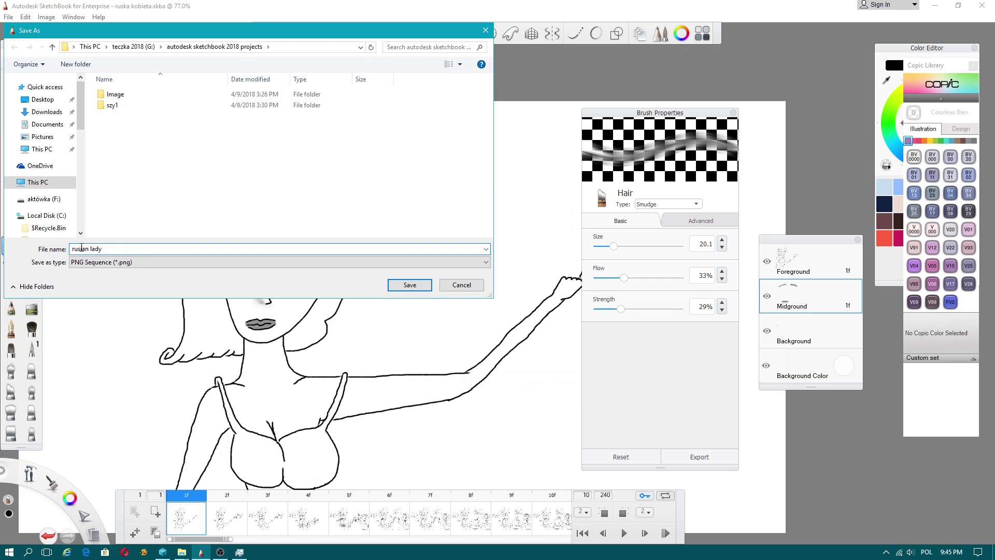
{"action": "type", "text": "sian lady anim"}
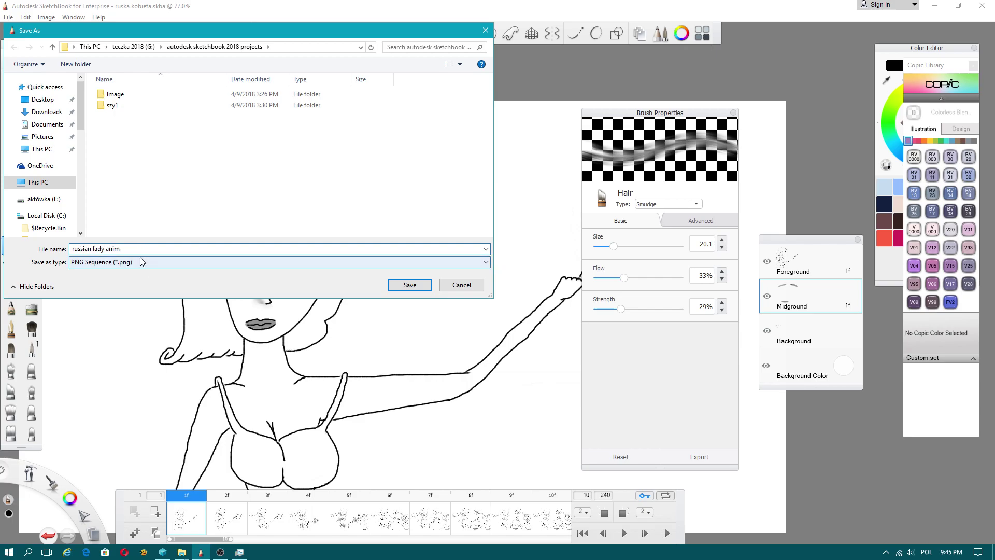
{"action": "type", "text": "ation"}
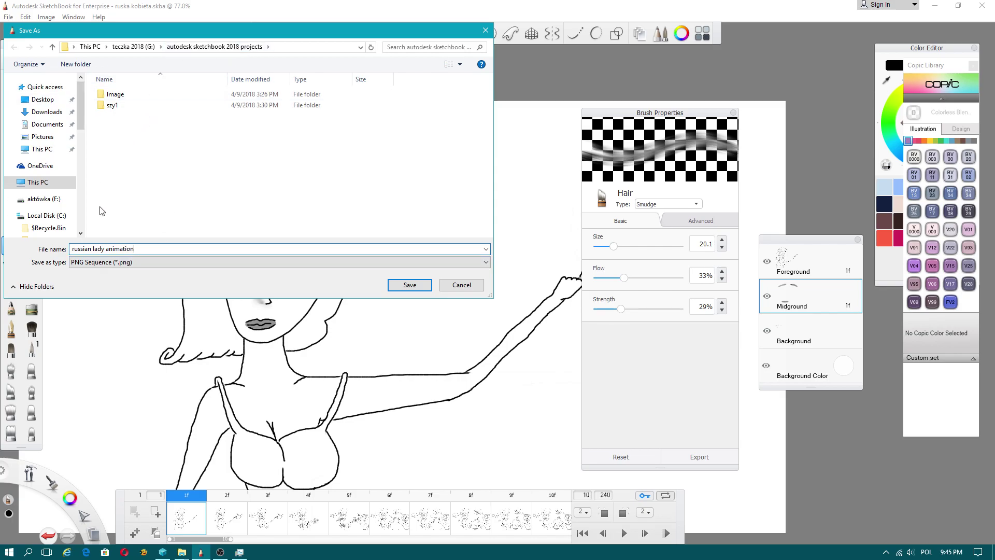
{"action": "left_click", "coordinate": [389, 281]}
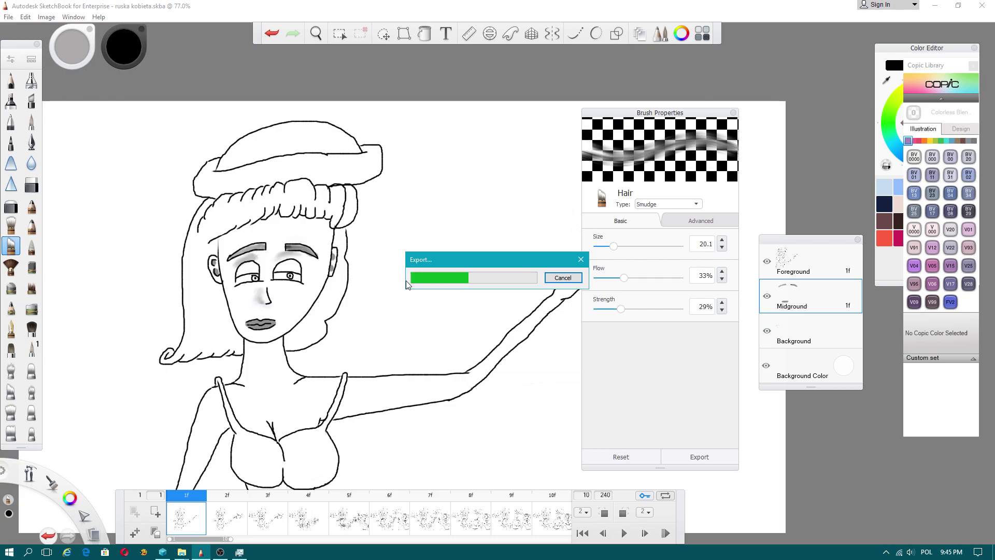
Step: Browse This PC > teczka 2018 (G:) > autodesk sketchbook 2018 projects > russian lady animation
{"action": "mouse_move", "coordinate": [186, 554]}
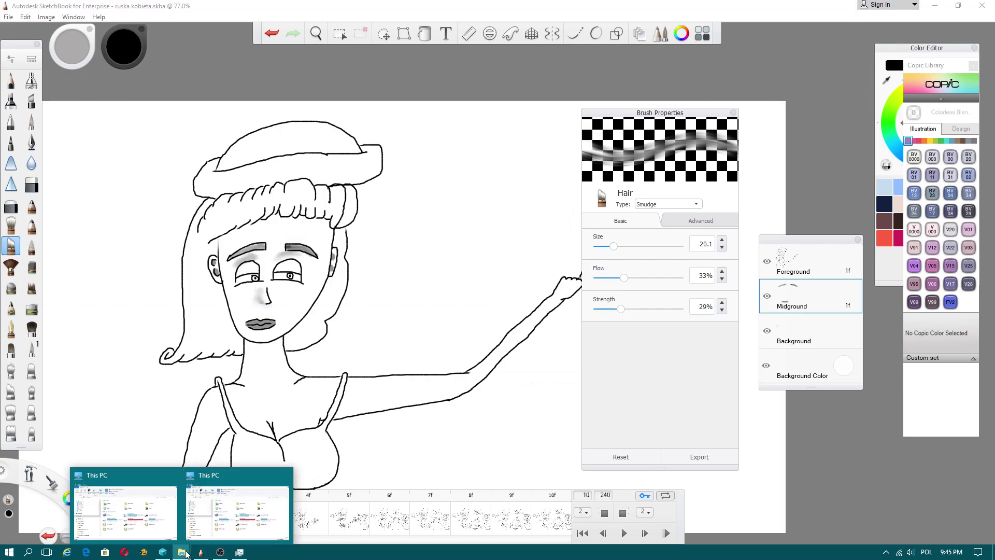
{"action": "left_click", "coordinate": [226, 522]}
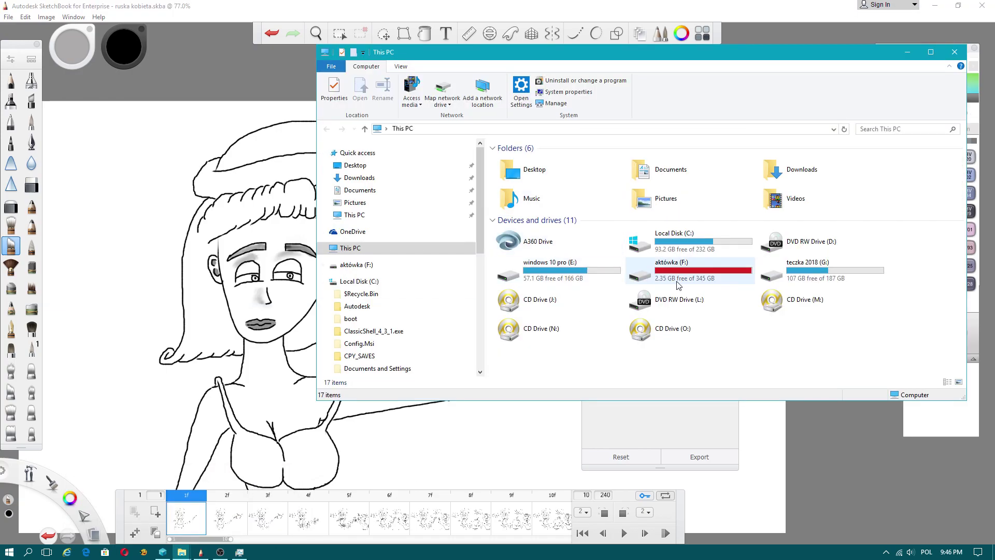
{"action": "double_click", "coordinate": [782, 270]}
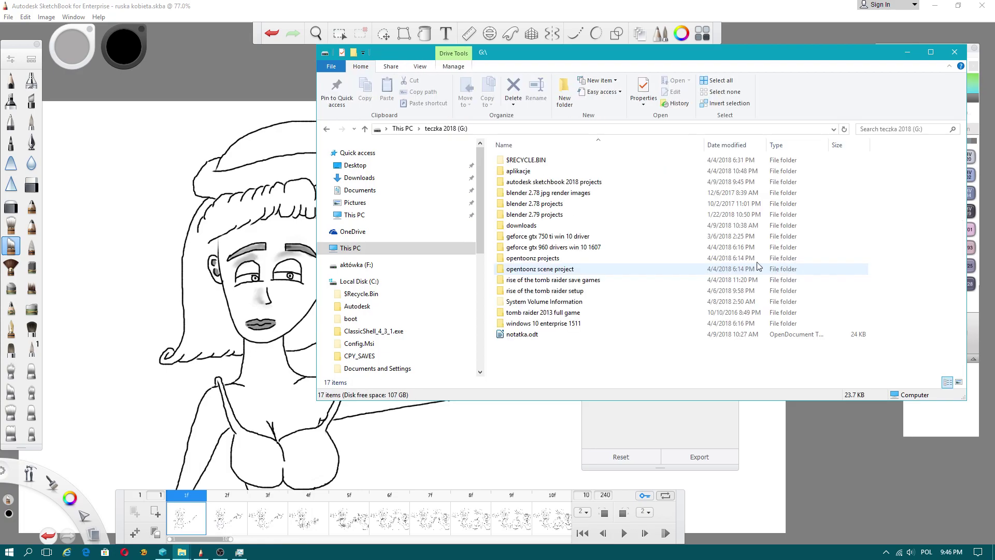
{"action": "left_click", "coordinate": [554, 186]}
{"action": "double_click", "coordinate": [554, 185]}
{"action": "double_click", "coordinate": [529, 173]}
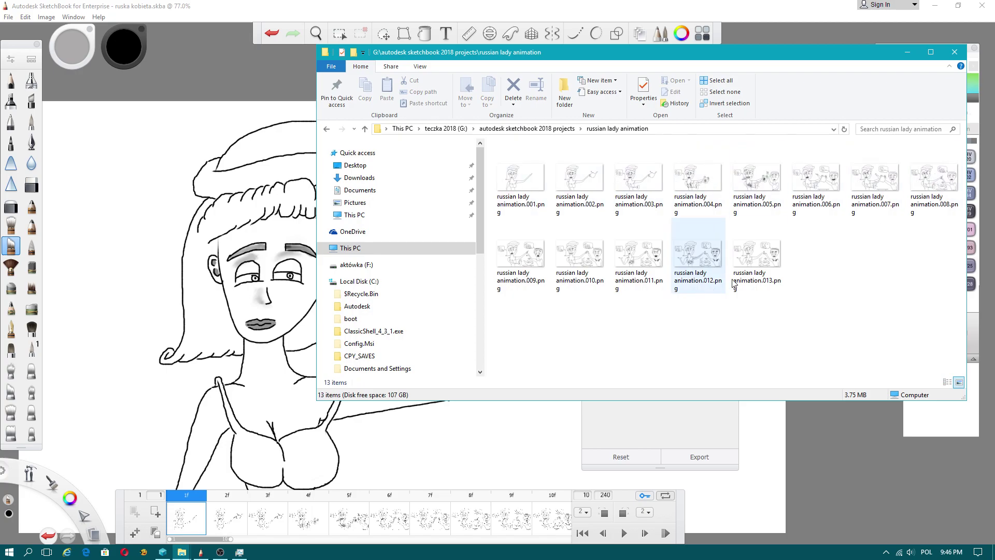
{"action": "left_click", "coordinate": [10, 552]}
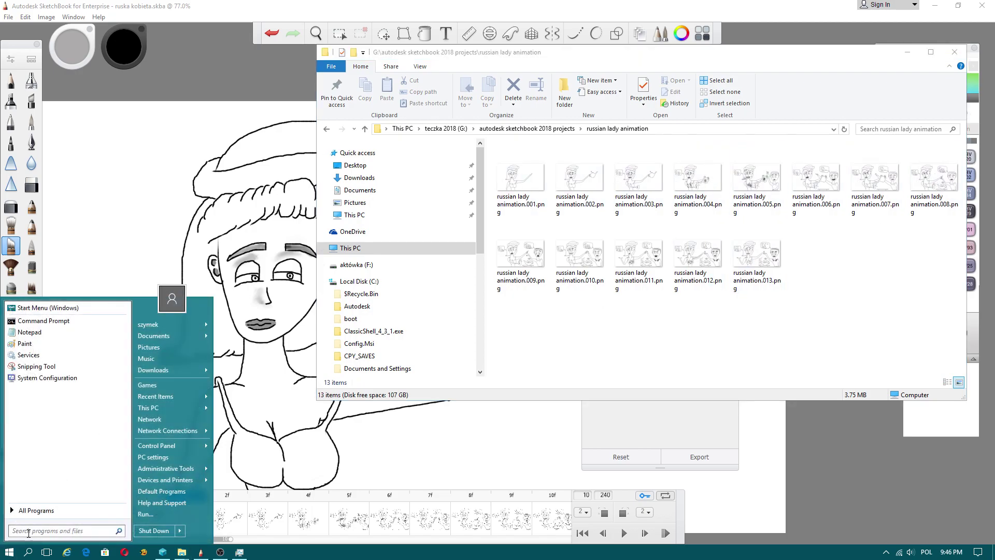
Step: Launch Krita via a 'krita' search, minimize the screen recorder, and switch to Krita
{"action": "type", "text": "kri"}
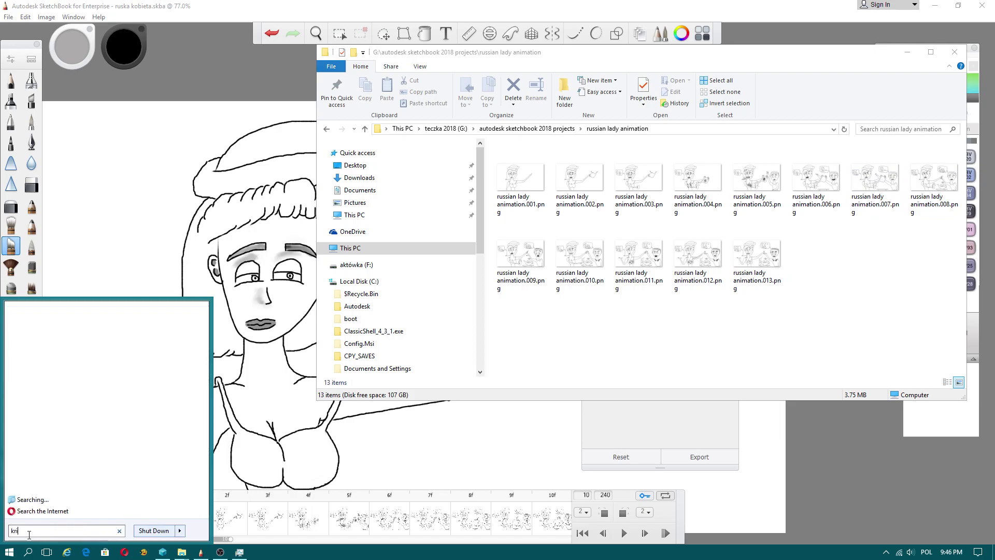
{"action": "type", "text": "ta"}
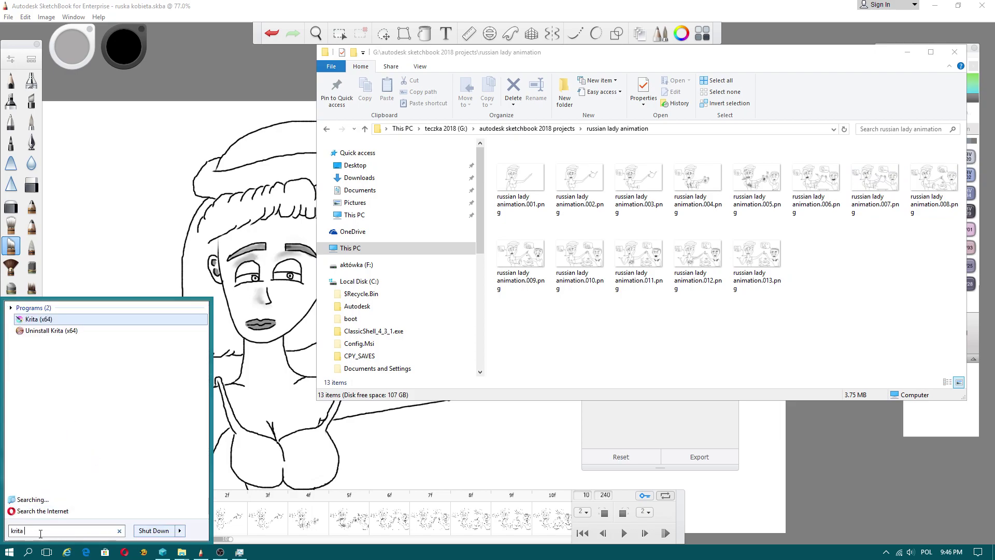
{"action": "left_click", "coordinate": [39, 320]}
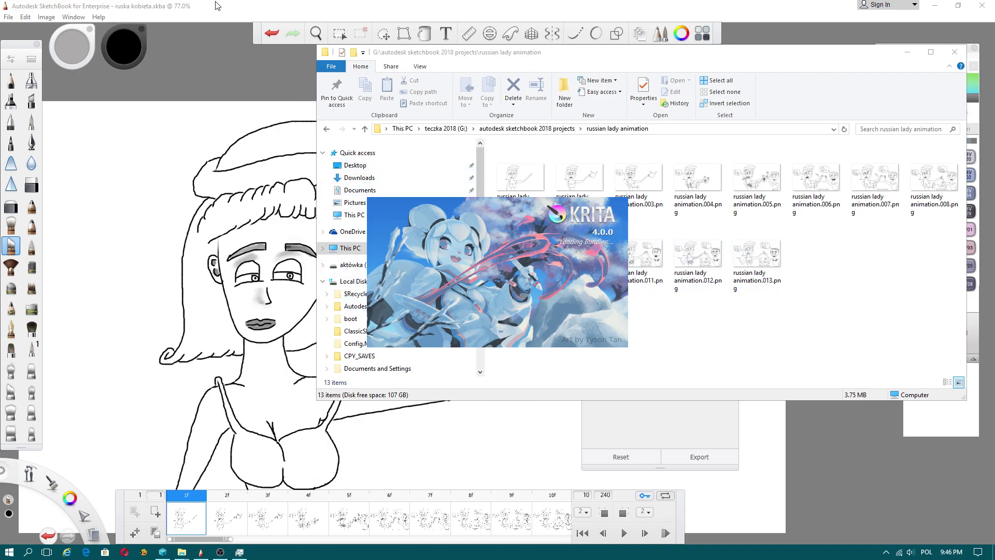
{"action": "left_click", "coordinate": [100, 18]}
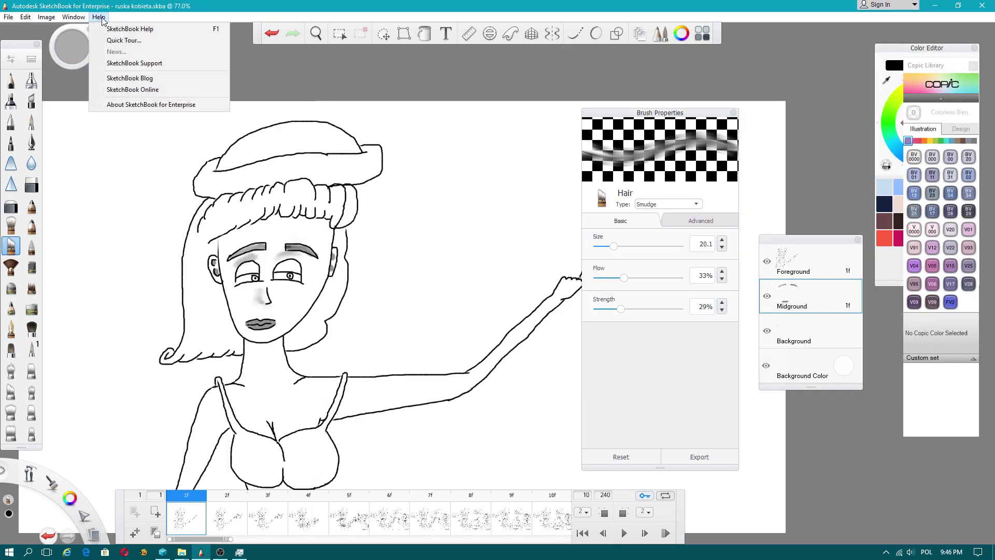
{"action": "left_click", "coordinate": [153, 106]}
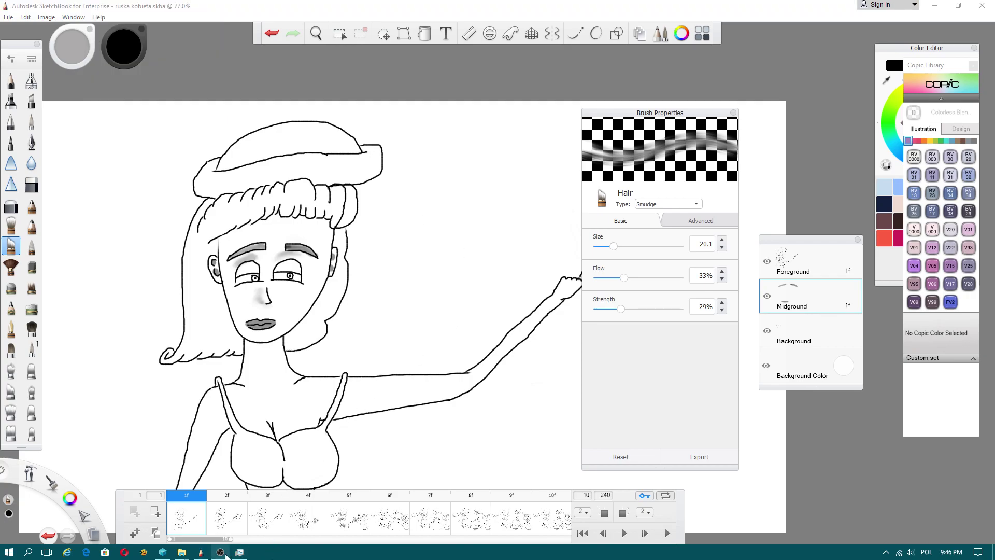
{"action": "left_click", "coordinate": [221, 552]}
{"action": "left_click", "coordinate": [820, 116]}
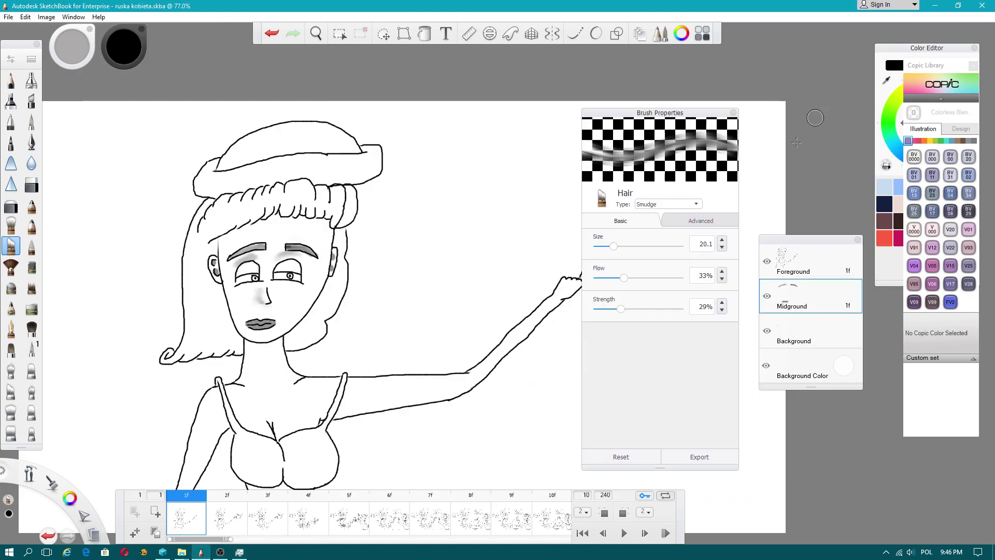
{"action": "left_click", "coordinate": [258, 552]}
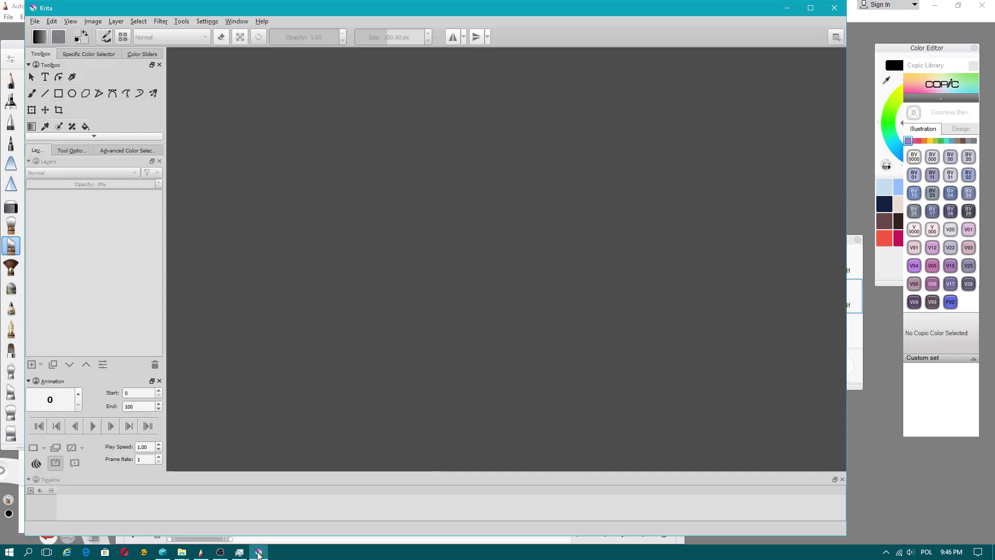
Step: Create a new blank 1920x1080 document in Krita
{"action": "left_click", "coordinate": [36, 21]}
{"action": "left_click", "coordinate": [46, 33]}
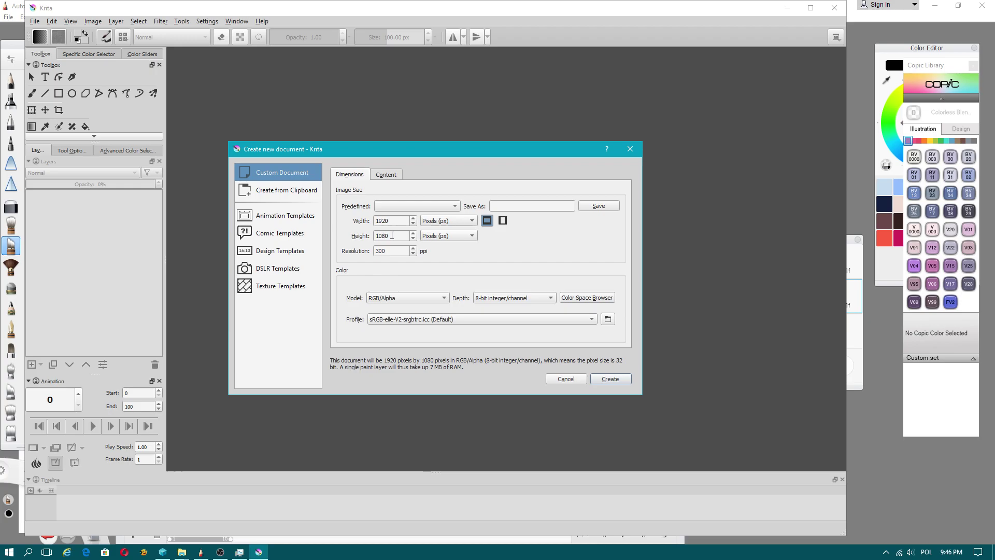
{"action": "left_click", "coordinate": [607, 379]}
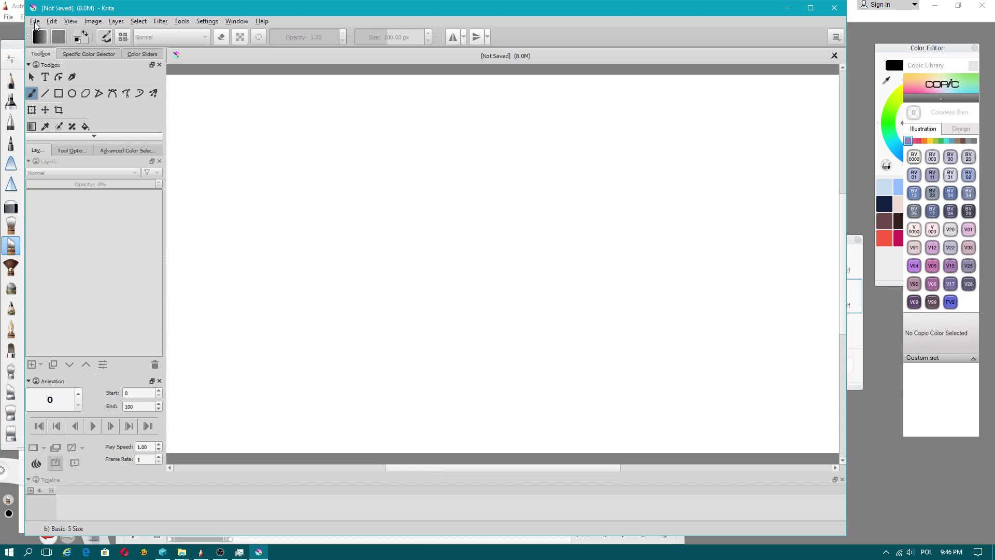
{"action": "left_click", "coordinate": [34, 22]}
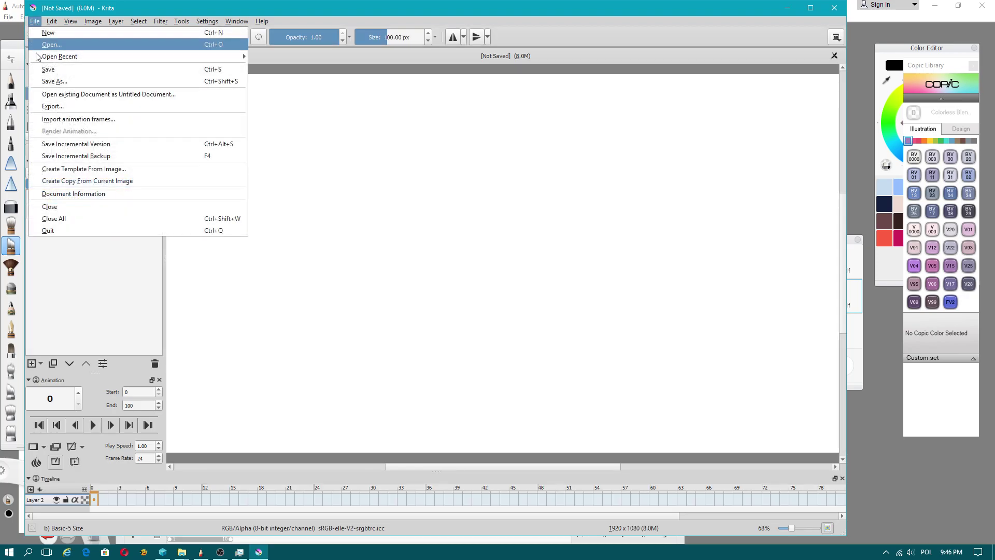
Step: Import all 13 PNGs from the russian lady animation folder as animation frames
{"action": "left_click", "coordinate": [77, 120]}
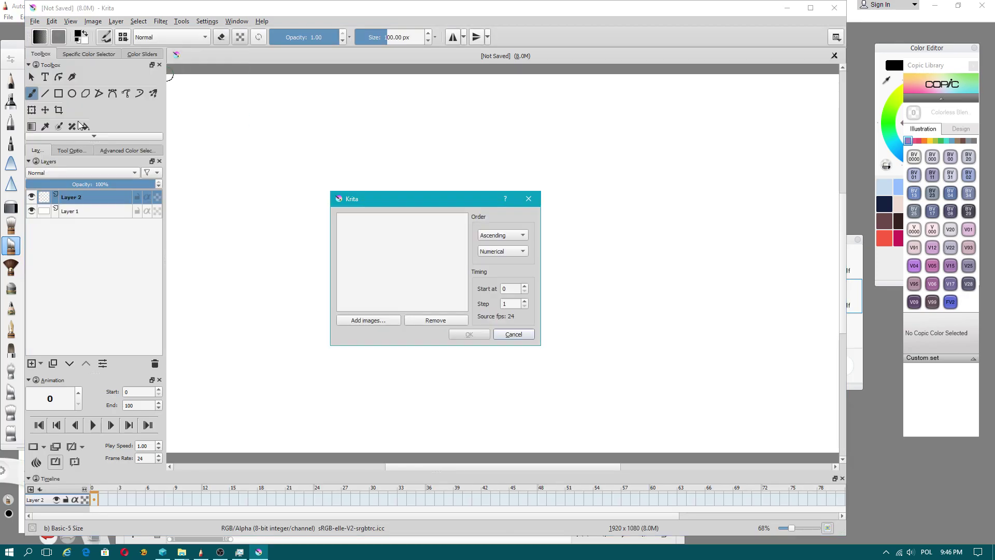
{"action": "left_click", "coordinate": [368, 320]}
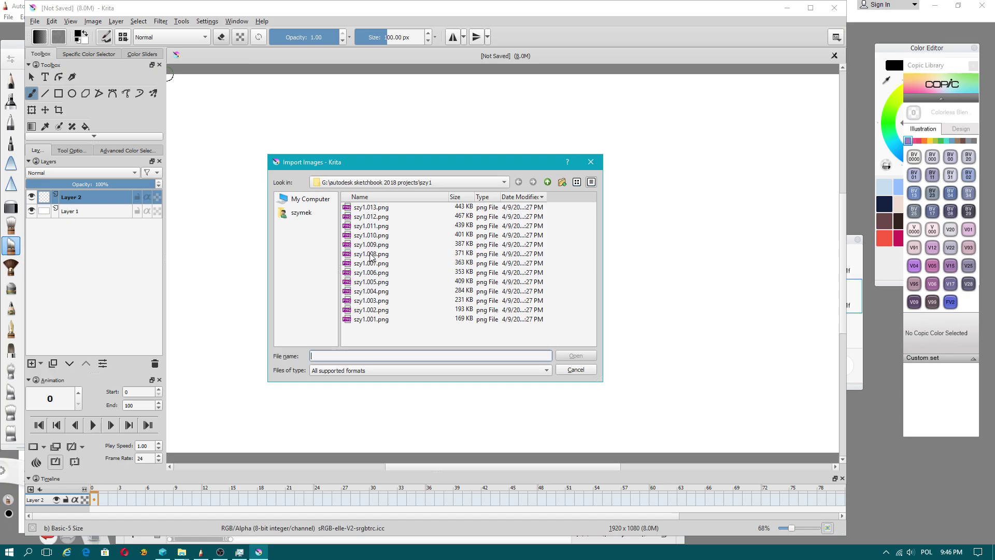
{"action": "left_click", "coordinate": [548, 182]}
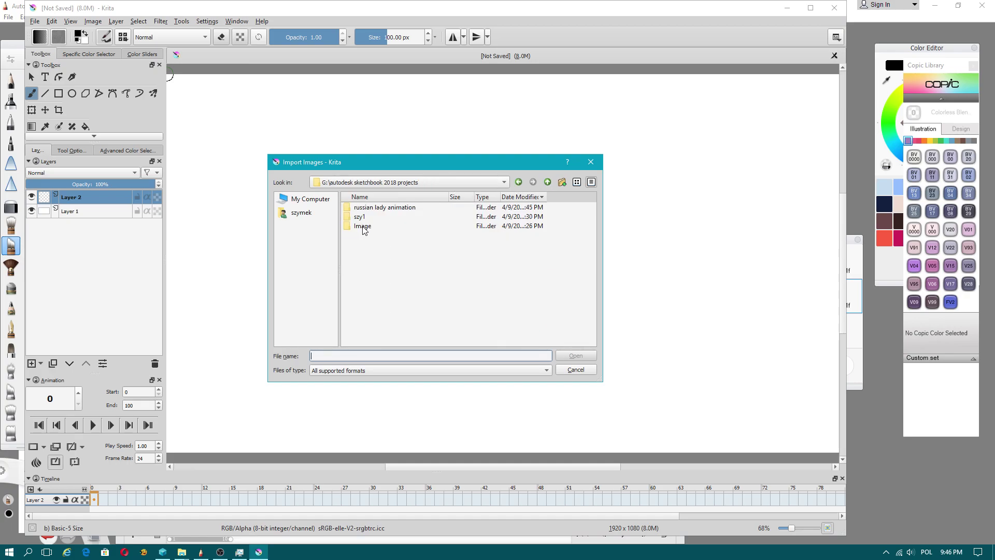
{"action": "double_click", "coordinate": [366, 209]}
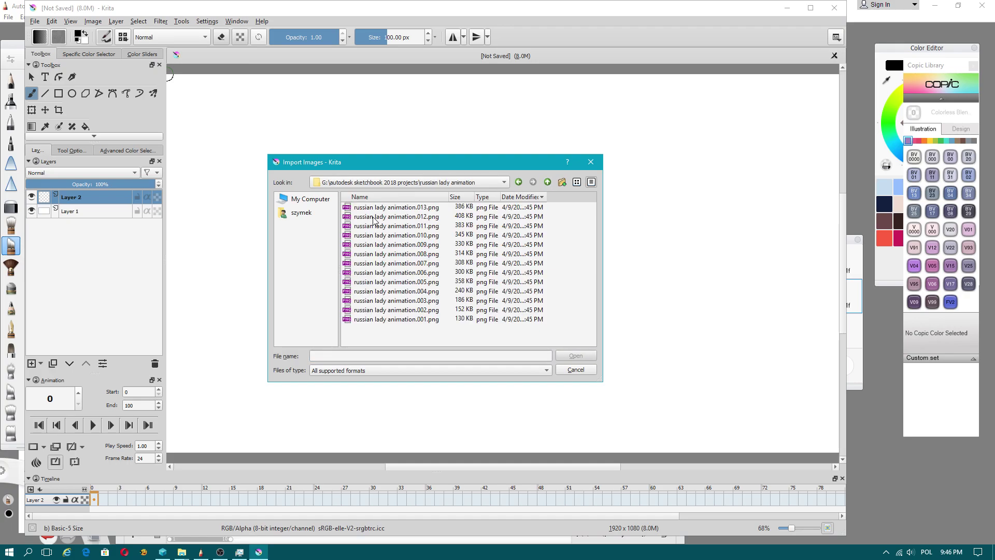
{"action": "left_click", "coordinate": [393, 320], "text": "shift"}
{"action": "left_click", "coordinate": [575, 356]}
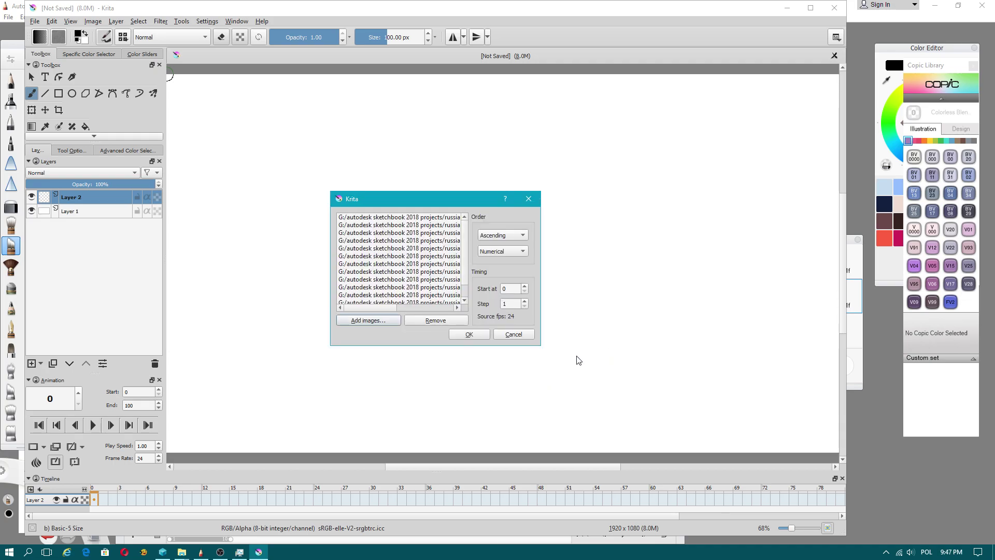
{"action": "left_click", "coordinate": [470, 335]}
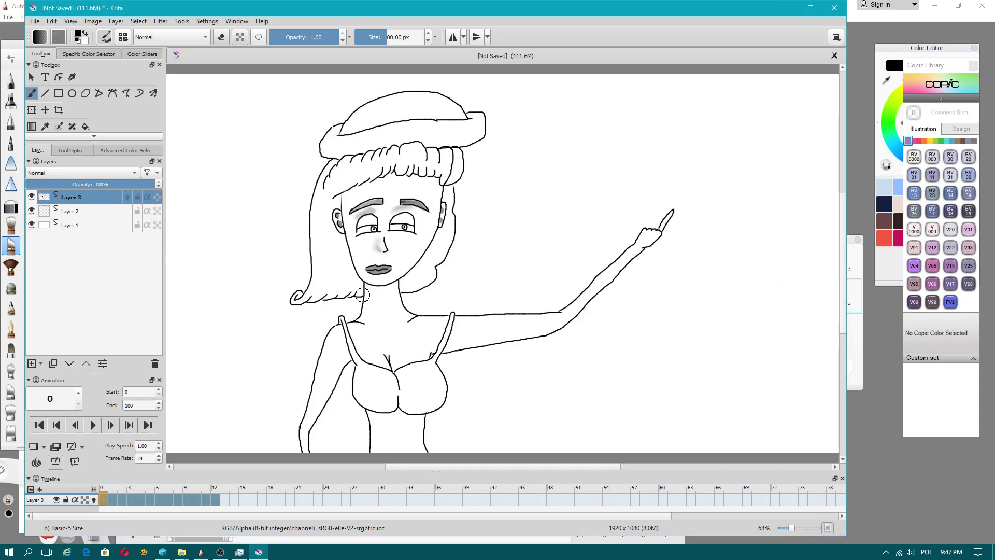
Step: Scrub the imported frames up to frame 13 and set the frame rate to 2
{"action": "scroll", "coordinate": [323, 411], "scroll_direction": "down", "scroll_amount": 3}
{"action": "mouse_move", "coordinate": [114, 500]}
{"action": "left_mouse_down"}
{"action": "mouse_move", "coordinate": [223, 502]}
{"action": "mouse_move", "coordinate": [203, 505]}
{"action": "left_mouse_up"}
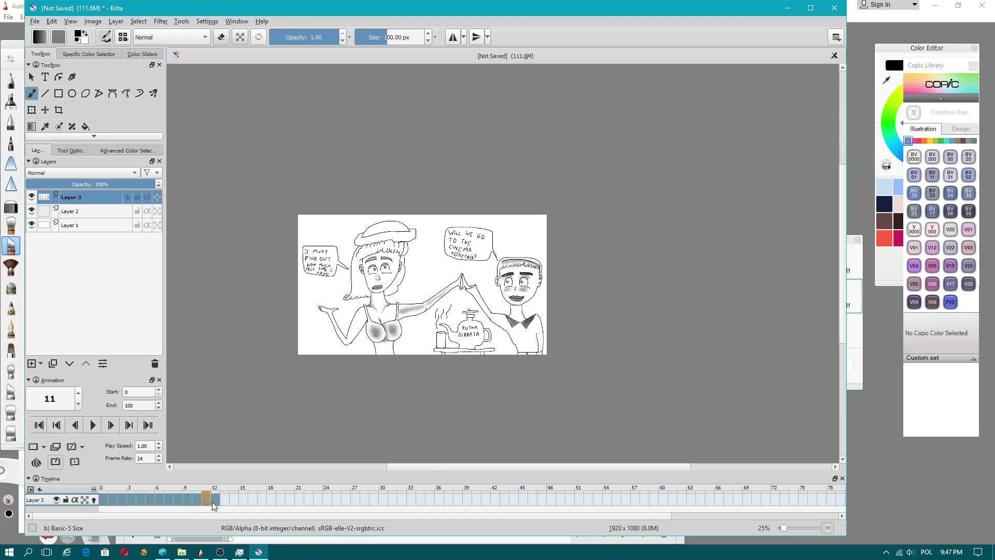
{"action": "left_click", "coordinate": [218, 501]}
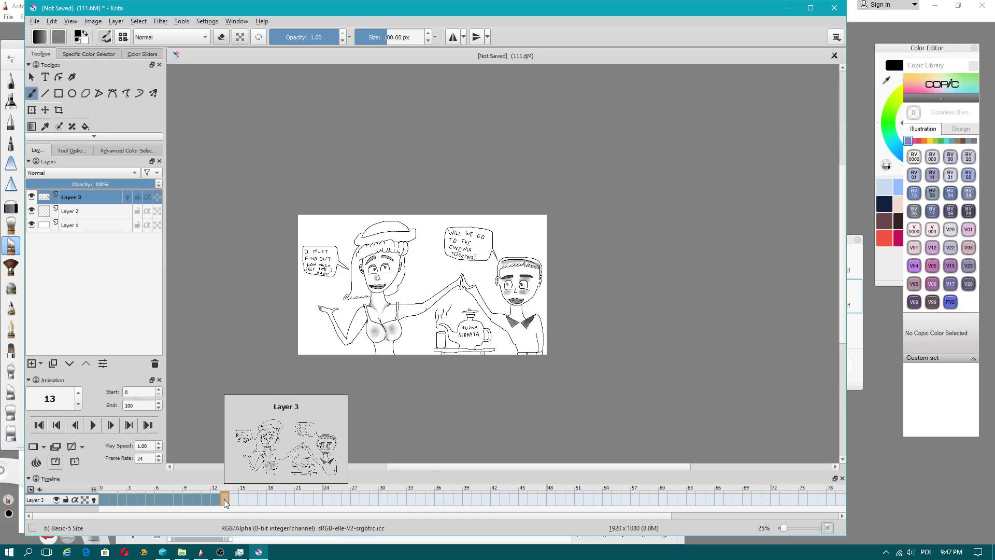
{"action": "left_click_drag", "start_coordinate": [224, 499], "coordinate": [211, 500]}
{"action": "left_click", "coordinate": [231, 501]}
{"action": "left_click", "coordinate": [224, 501]}
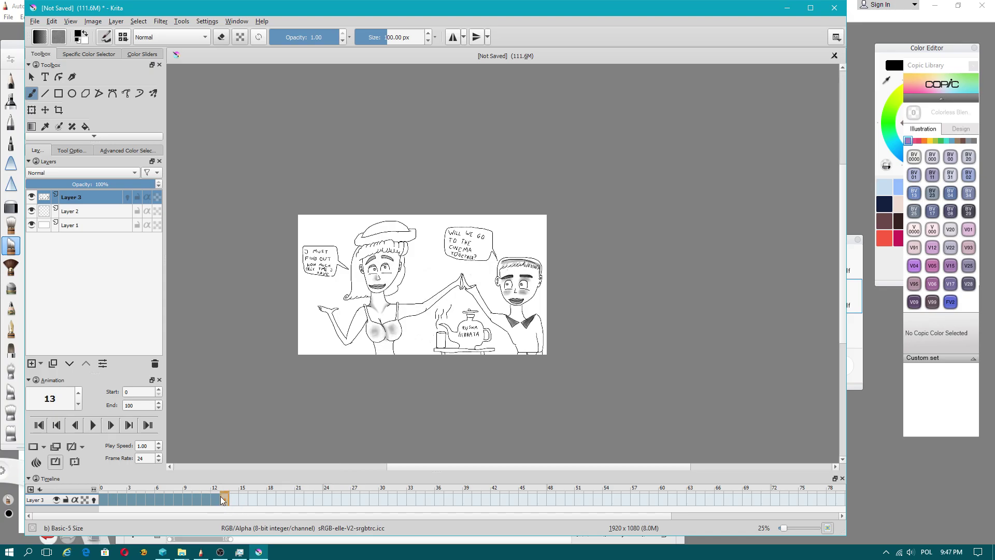
{"action": "left_click", "coordinate": [151, 459]}
{"action": "type", "text": "2"}
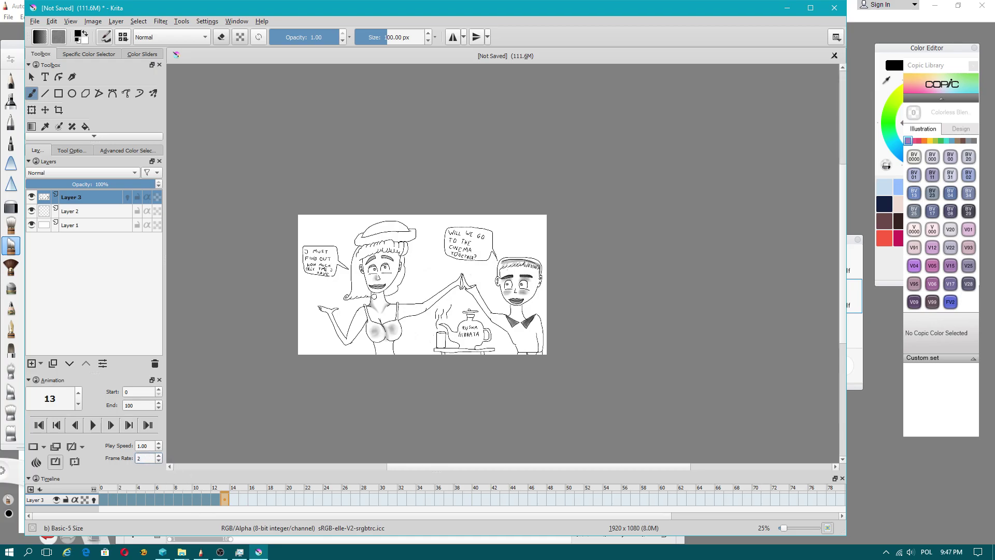
{"action": "key", "text": "ctrl+plus"}
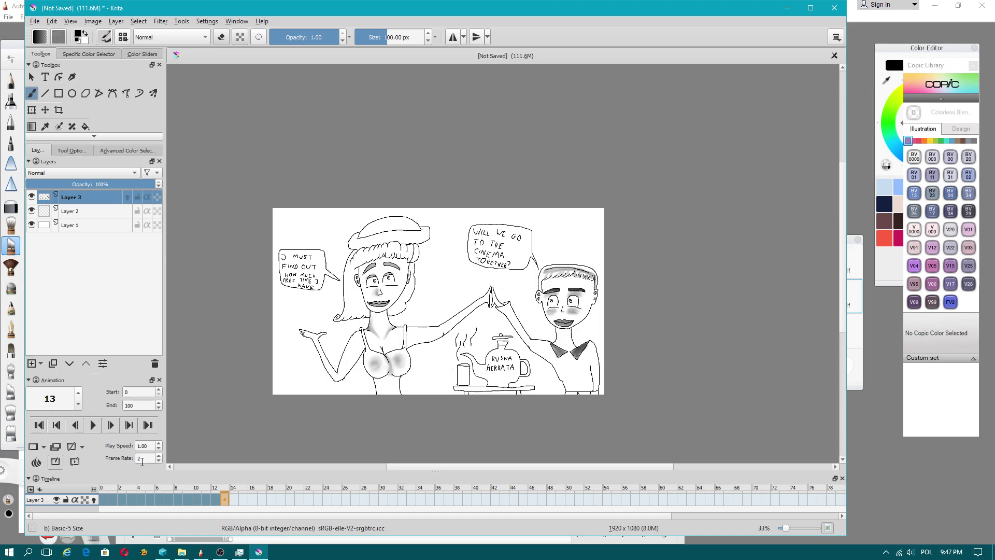
{"action": "scroll", "coordinate": [622, 324], "scroll_direction": "up", "scroll_amount": 2}
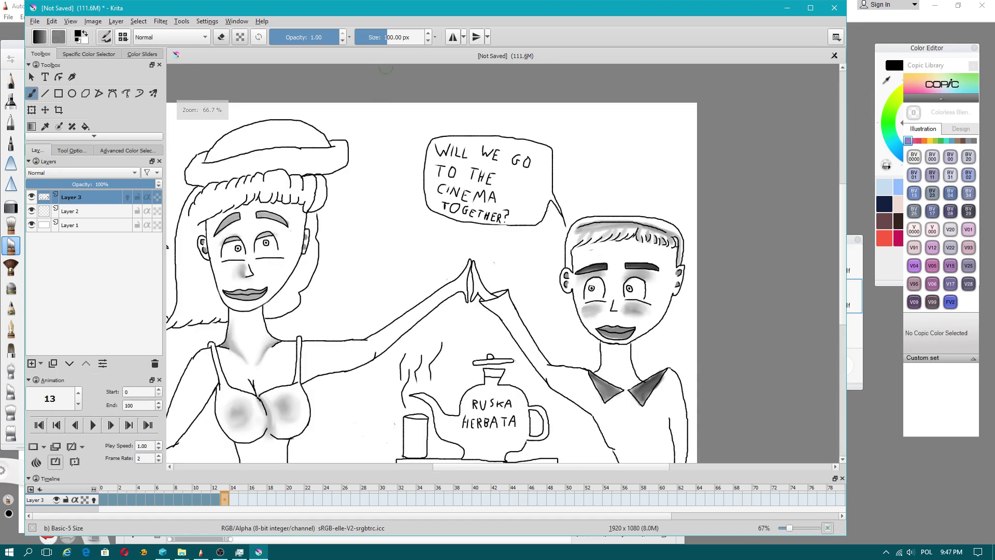
{"action": "scroll", "coordinate": [245, 297], "scroll_direction": "down", "scroll_amount": 3}
Step: Try a still-image File > Export and cancel it
{"action": "left_click", "coordinate": [34, 21]}
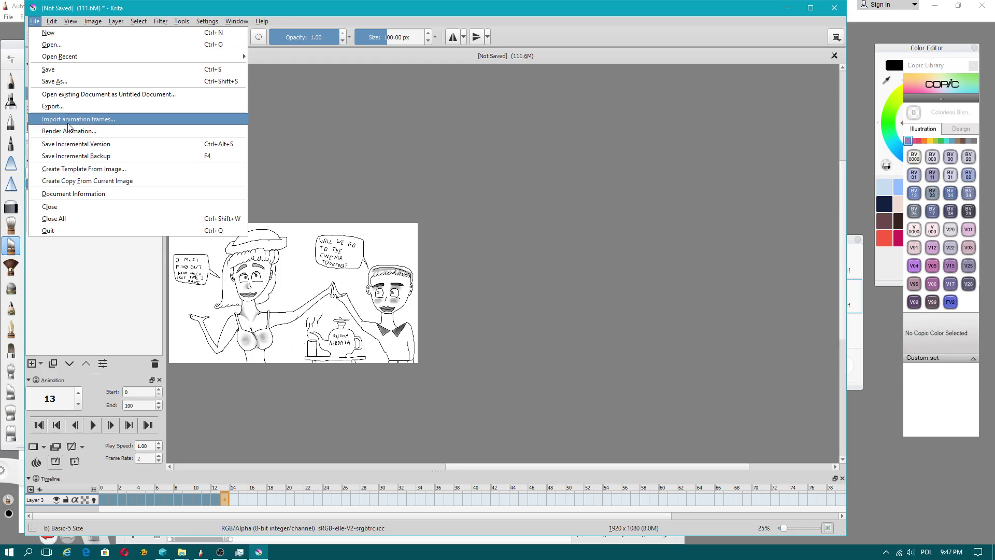
{"action": "left_click", "coordinate": [68, 107]}
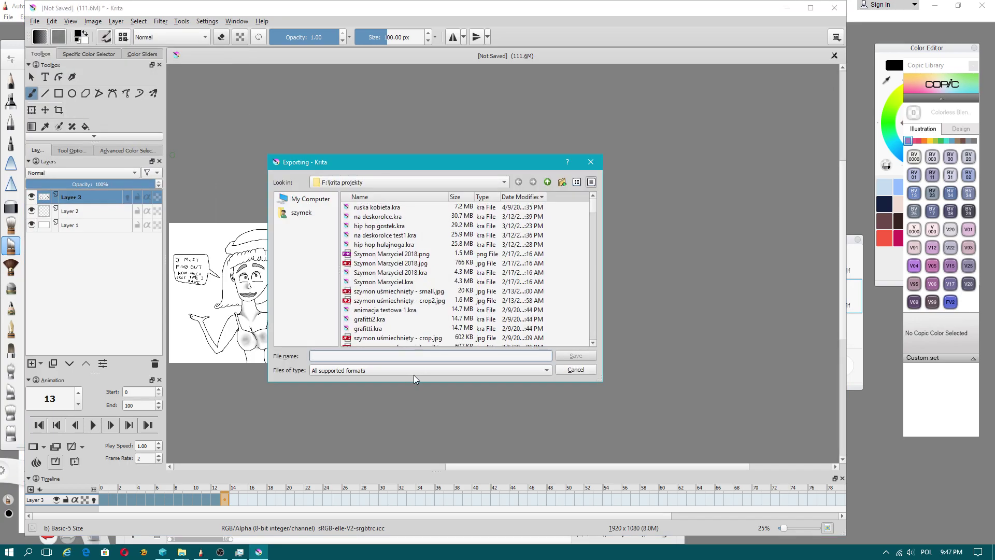
{"action": "left_click", "coordinate": [505, 369]}
{"action": "left_click", "coordinate": [576, 370]}
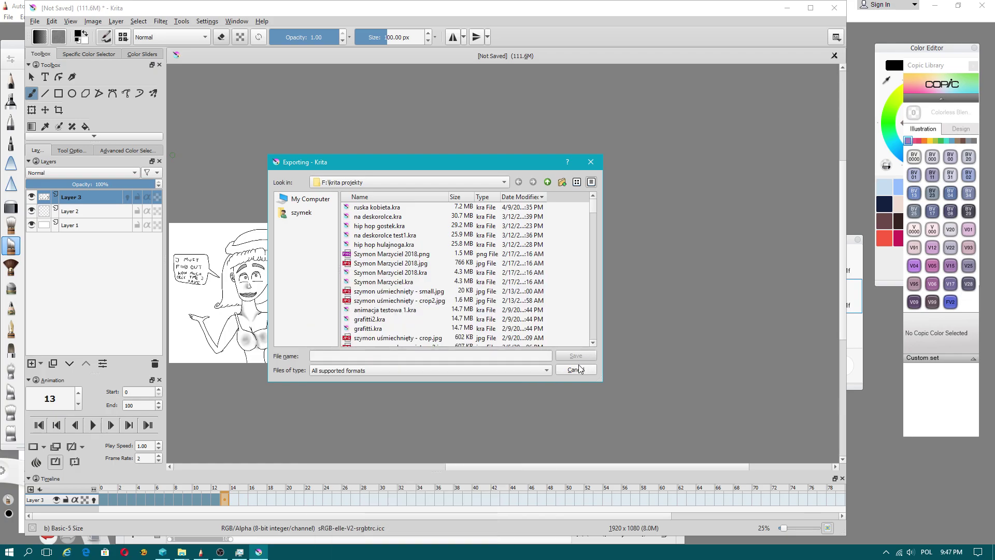
{"action": "left_click", "coordinate": [576, 369]}
Step: Render the animation as 'russian lady animation 2018' MP4 into autodesk sketchbook 2018 projects
{"action": "left_click", "coordinate": [34, 21]}
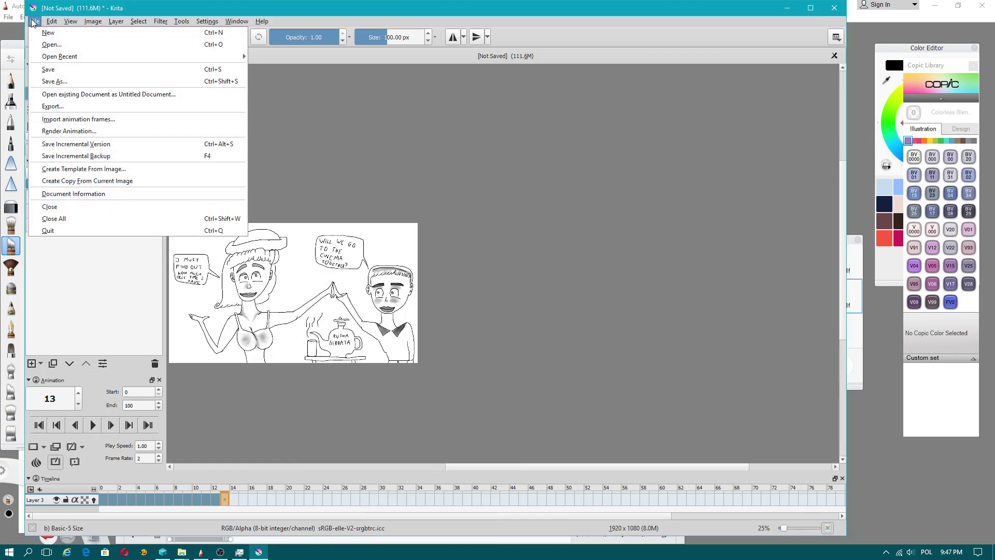
{"action": "left_click", "coordinate": [84, 136]}
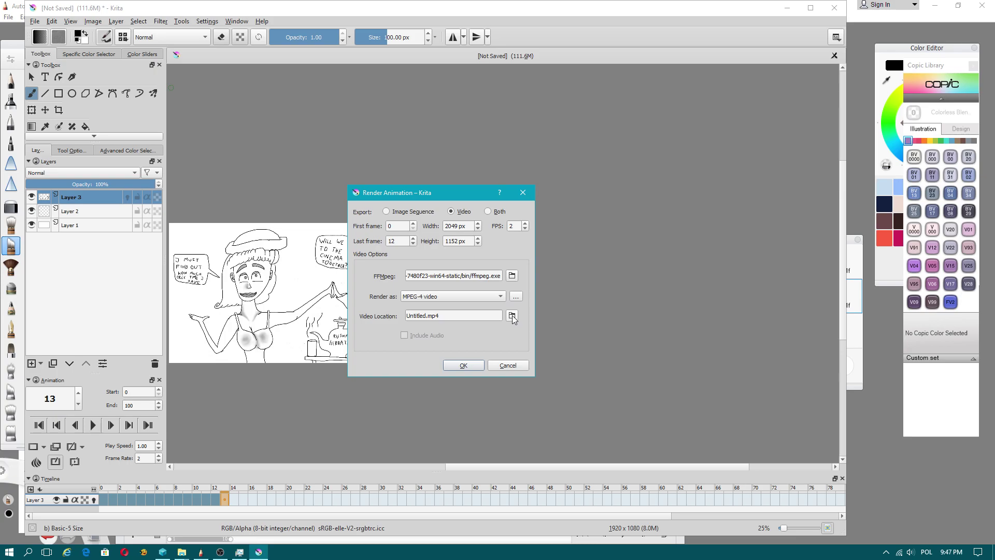
{"action": "left_click", "coordinate": [399, 243]}
{"action": "left_click", "coordinate": [427, 316]}
{"action": "left_click", "coordinate": [511, 316]}
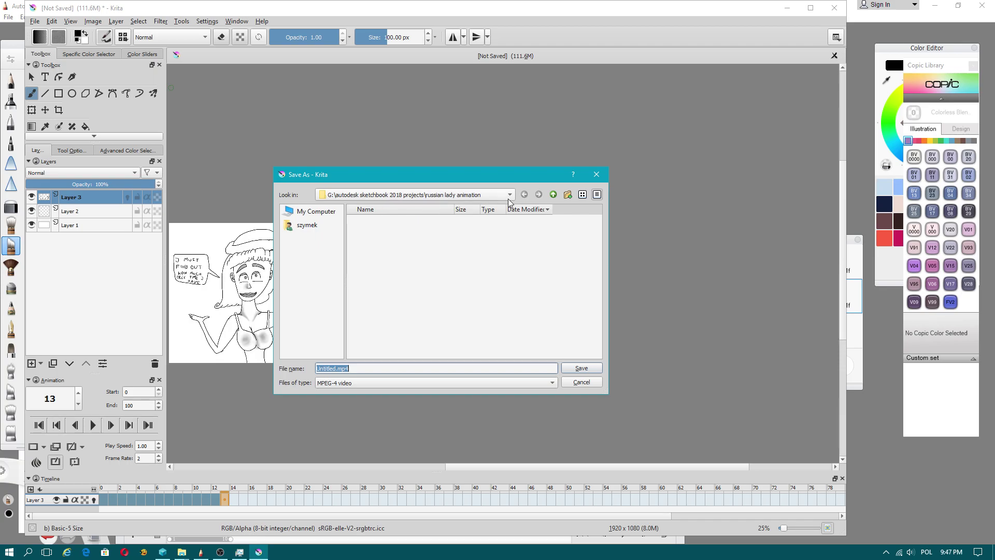
{"action": "left_click", "coordinate": [553, 195]}
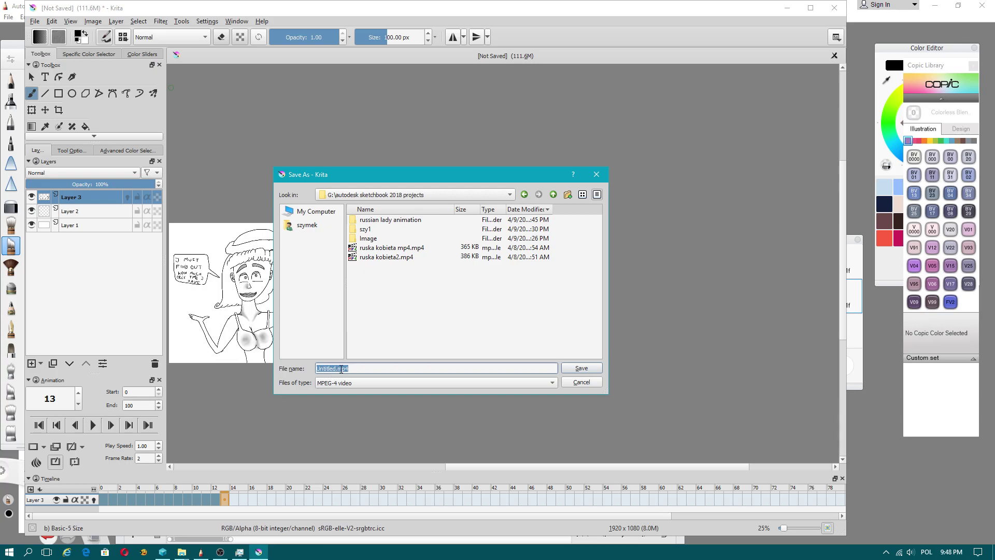
{"action": "left_click_drag", "start_coordinate": [336, 369], "coordinate": [318, 369]}
{"action": "type", "text": "russian lady animation 2018"}
{"action": "left_click", "coordinate": [587, 367]}
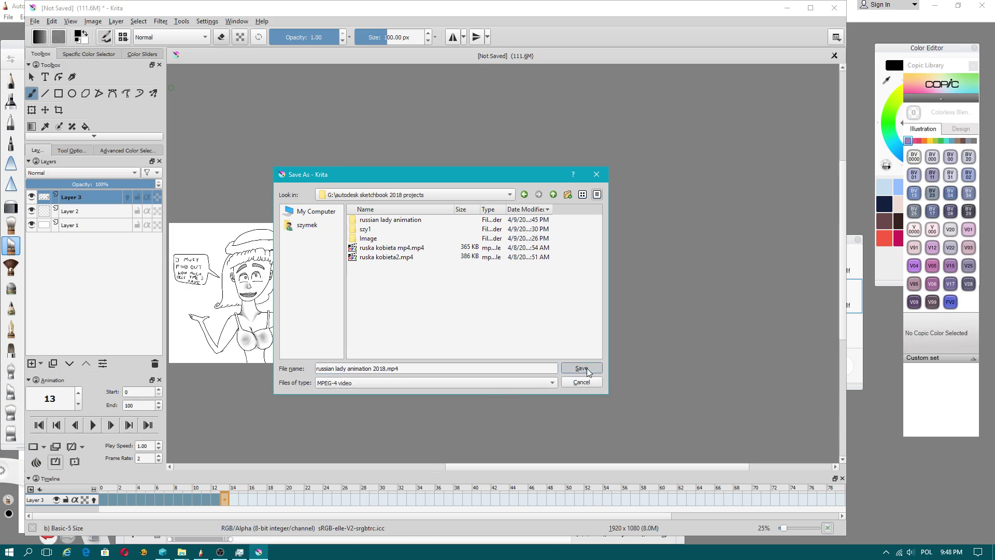
{"action": "left_click", "coordinate": [462, 365]}
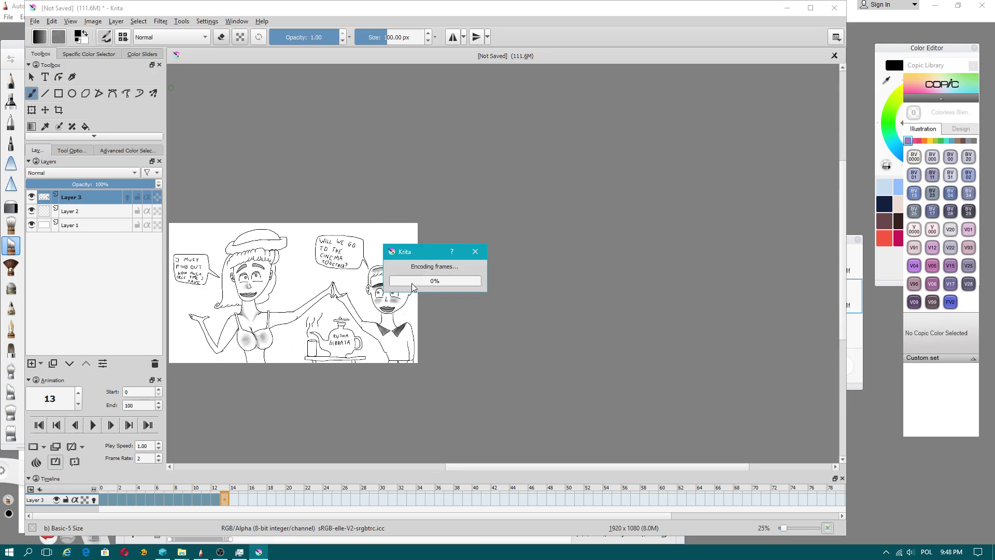
{"action": "scroll", "coordinate": [193, 274], "scroll_direction": "up", "scroll_amount": 2}
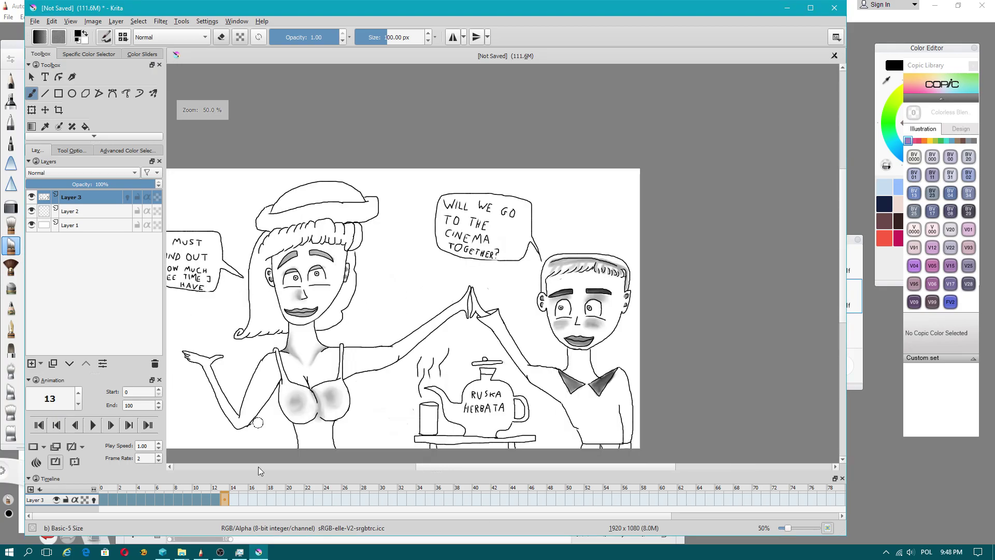
Step: Play russian lady animation 2018.mp4 from the autodesk sketchbook 2018 projects folder
{"action": "mouse_move", "coordinate": [183, 555]}
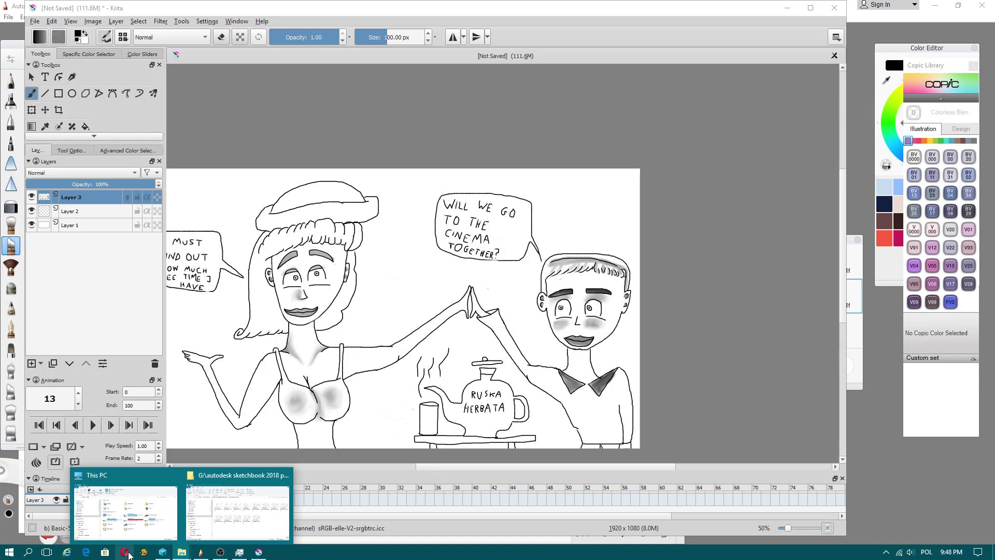
{"action": "left_click", "coordinate": [253, 515]}
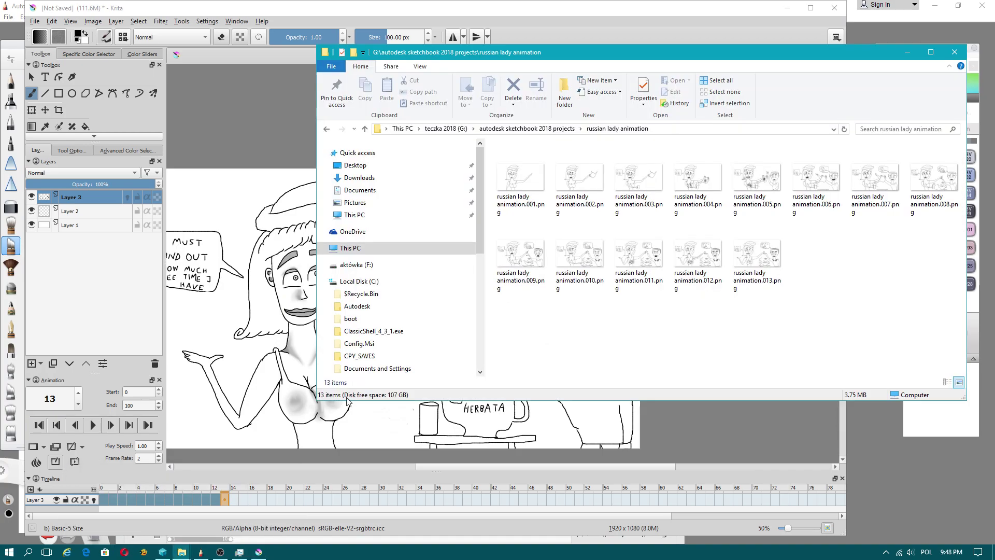
{"action": "left_click", "coordinate": [518, 129]}
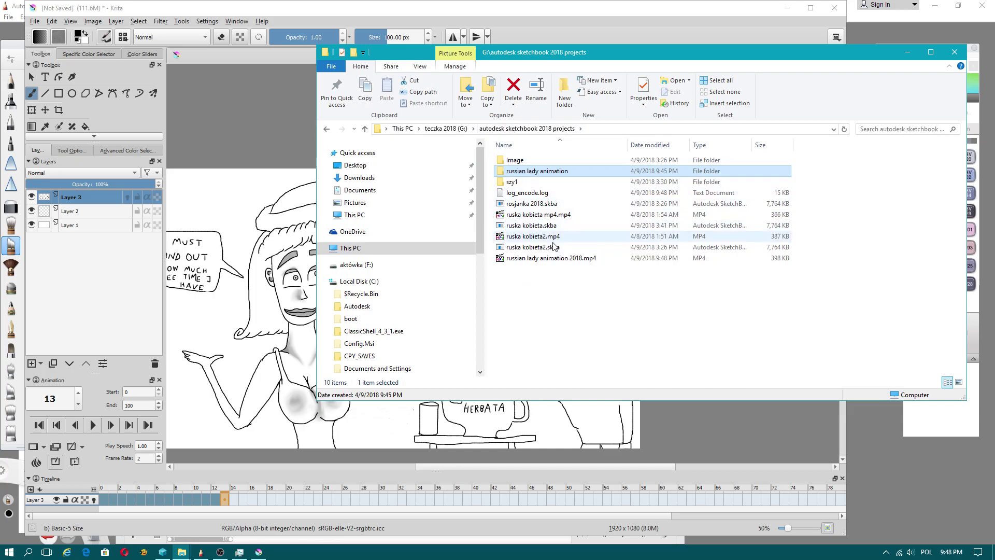
{"action": "double_click", "coordinate": [541, 261]}
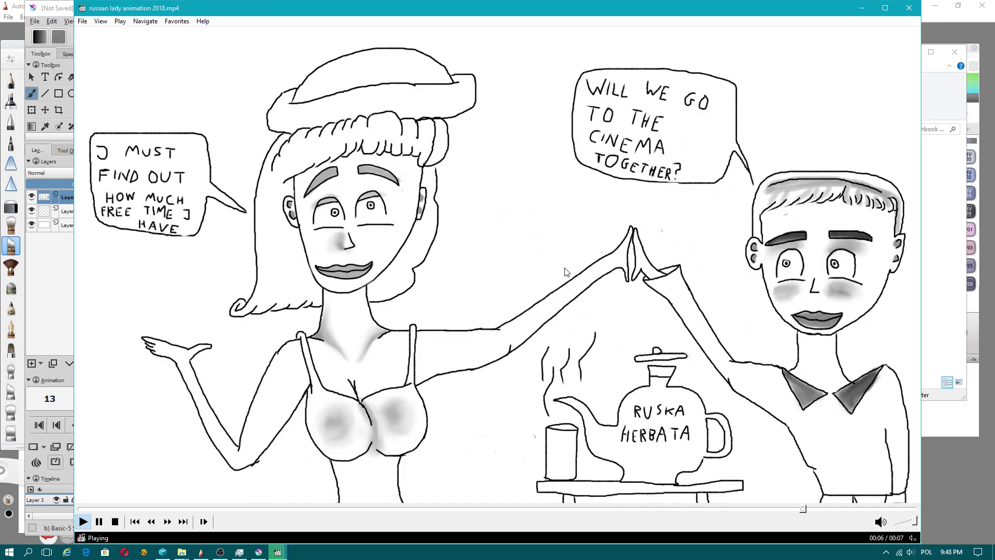
Step: Close Media Player Classic and minimize Explorer to return to the Krita animation canvas
{"action": "left_click", "coordinate": [909, 7]}
{"action": "left_click", "coordinate": [907, 52]}
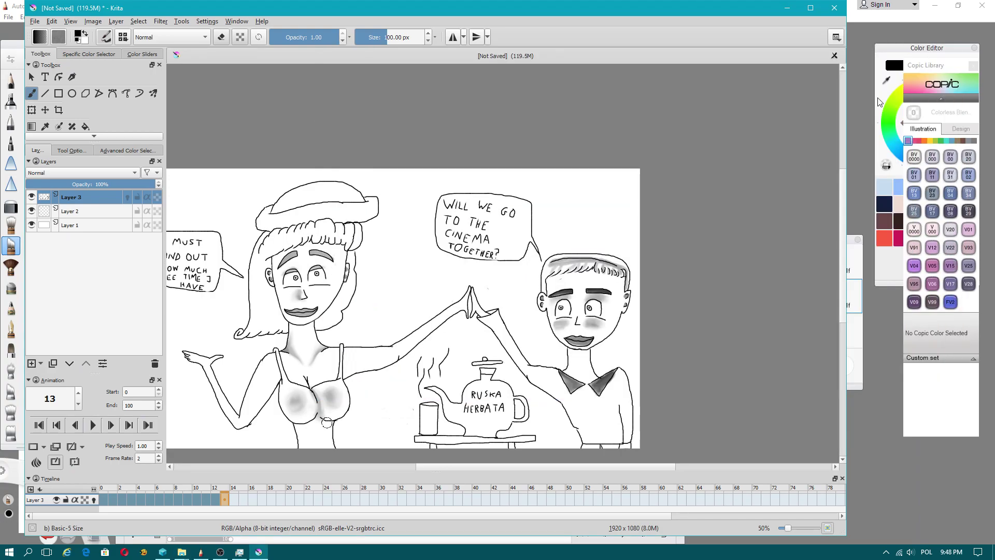
{"action": "scroll", "coordinate": [281, 317], "scroll_direction": "down", "scroll_amount": 2}
{"action": "scroll", "coordinate": [311, 311], "scroll_direction": "up", "scroll_amount": 2}
{"action": "scroll", "coordinate": [513, 413], "scroll_direction": "down", "scroll_amount": 3}
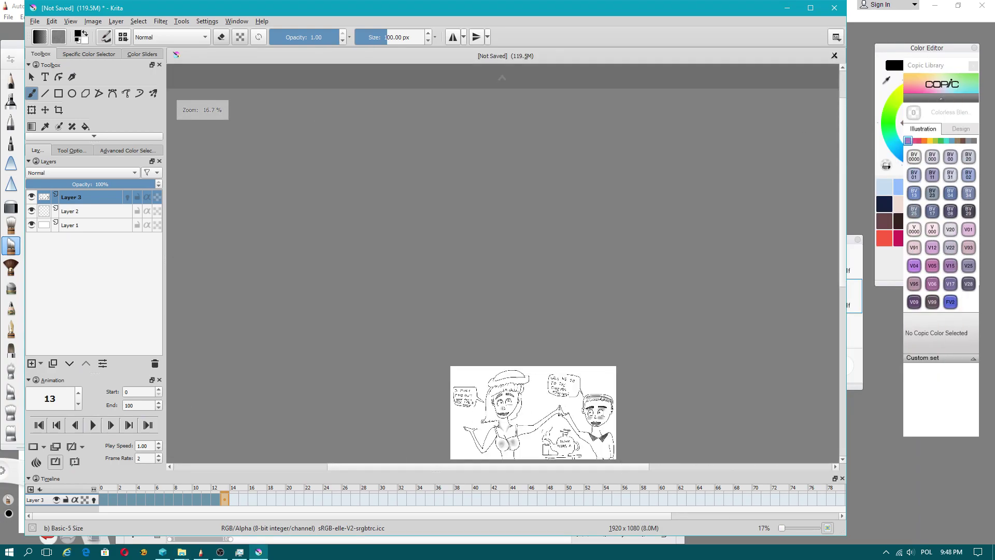
{"action": "scroll", "coordinate": [574, 385], "scroll_direction": "up", "scroll_amount": 2}
{"action": "scroll", "coordinate": [235, 265], "scroll_direction": "up", "scroll_amount": 2}
{"action": "scroll", "coordinate": [235, 265], "scroll_direction": "down", "scroll_amount": 1}
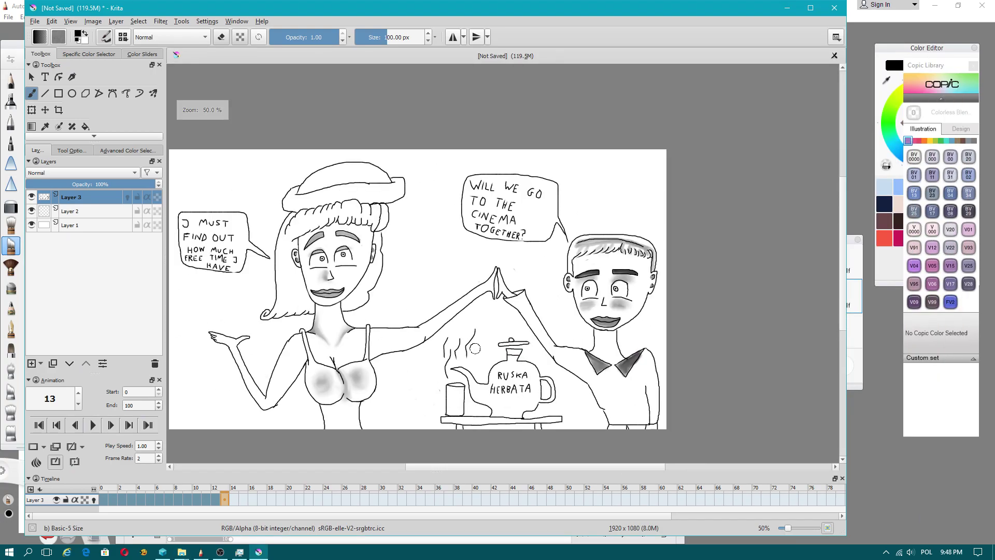
{"action": "scroll", "coordinate": [235, 265], "scroll_direction": "up", "scroll_amount": 1}
{"action": "scroll", "coordinate": [235, 264], "scroll_direction": "down", "scroll_amount": 1}
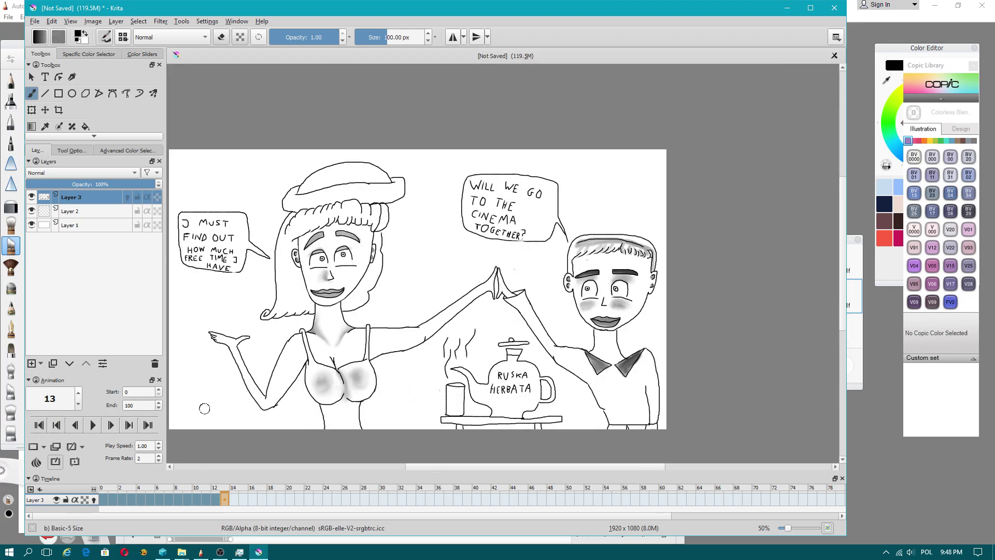
Step: View Krita's About window showing version 4.0.0, then close it
{"action": "left_click", "coordinate": [262, 21]}
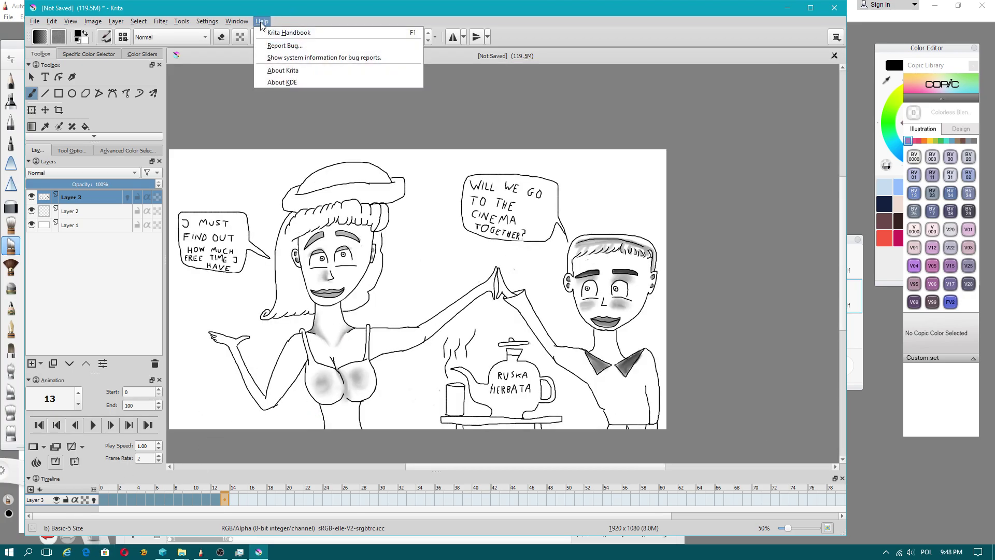
{"action": "left_click", "coordinate": [292, 70]}
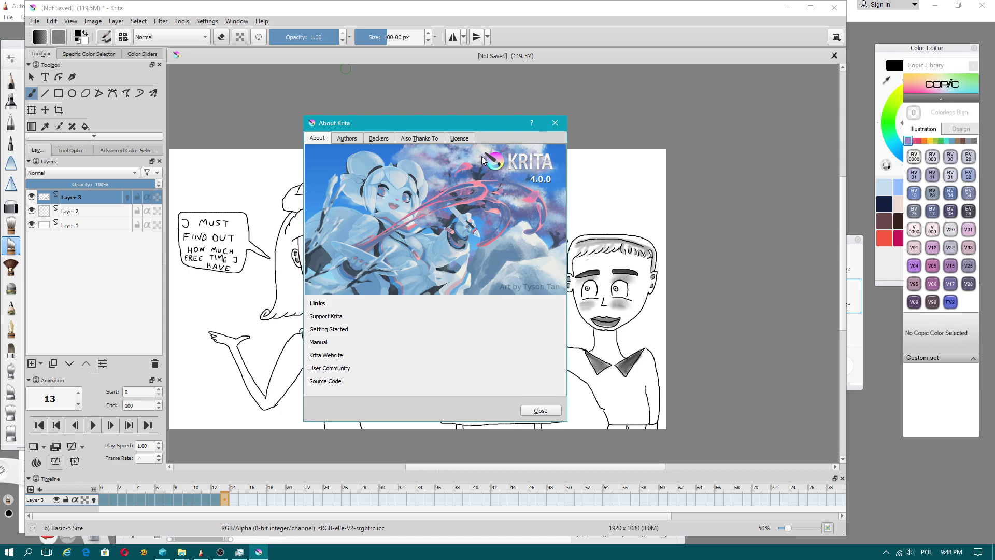
{"action": "left_click", "coordinate": [556, 123]}
Step: Browse the brush presets from the pop-up palette, then dismiss it without changes
{"action": "right_click", "coordinate": [222, 88]}
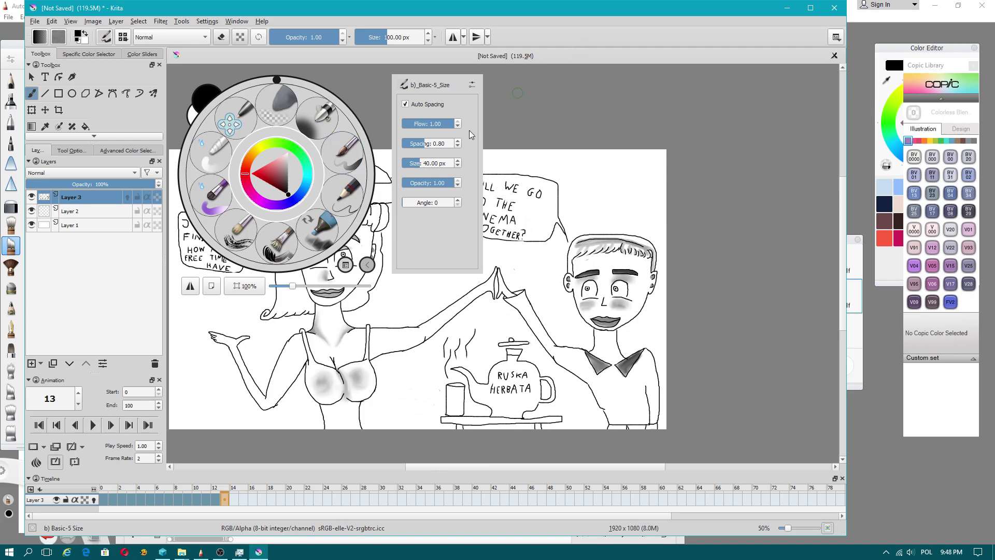
{"action": "left_click", "coordinate": [124, 39]}
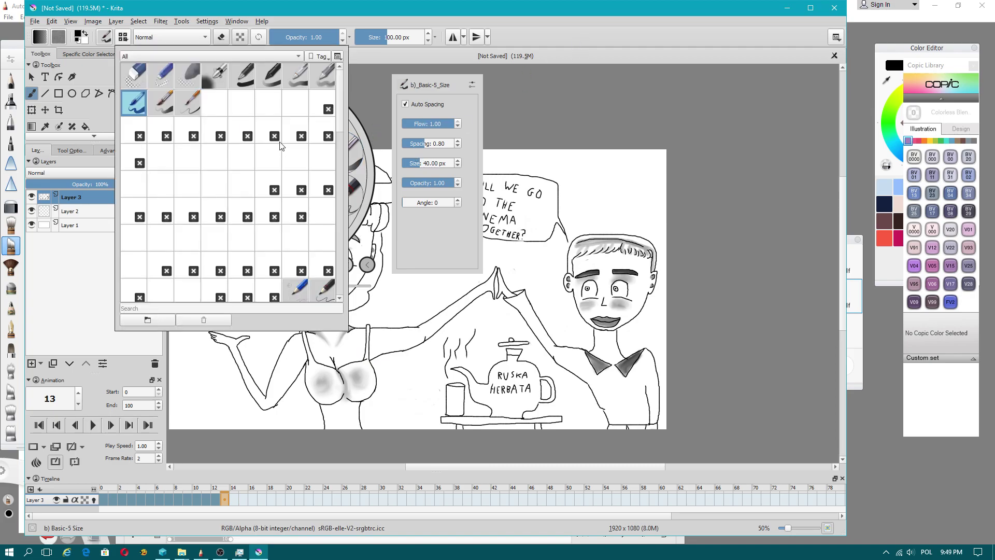
{"action": "left_click", "coordinate": [605, 57]}
{"action": "left_click", "coordinate": [528, 220]}
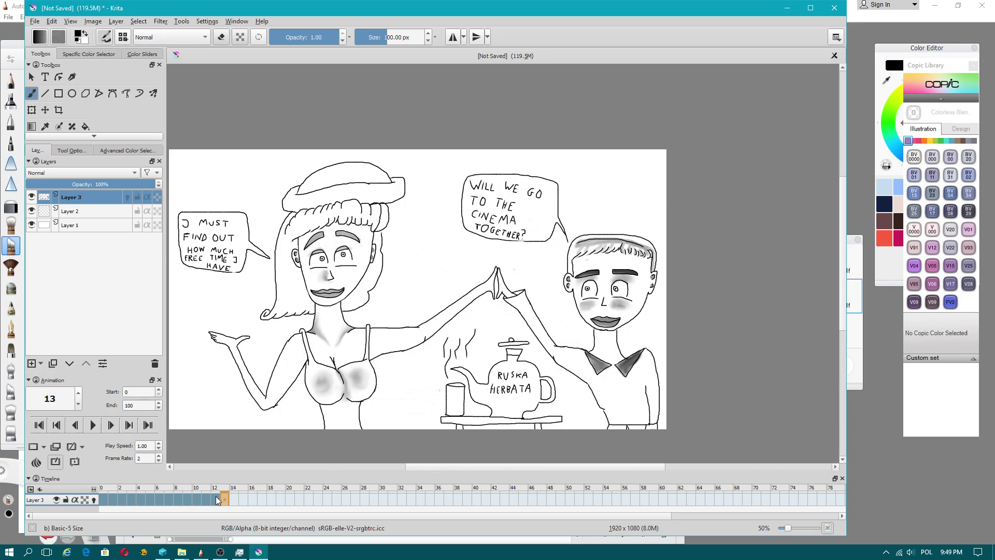
Step: Start File > Save As for the Krita document, then cancel it
{"action": "left_click", "coordinate": [35, 22]}
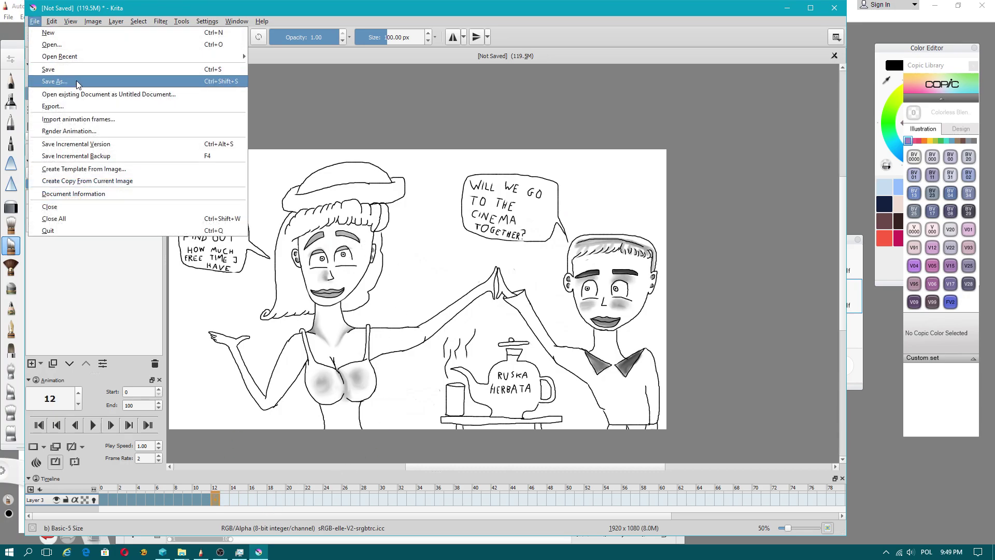
{"action": "left_click", "coordinate": [80, 81]}
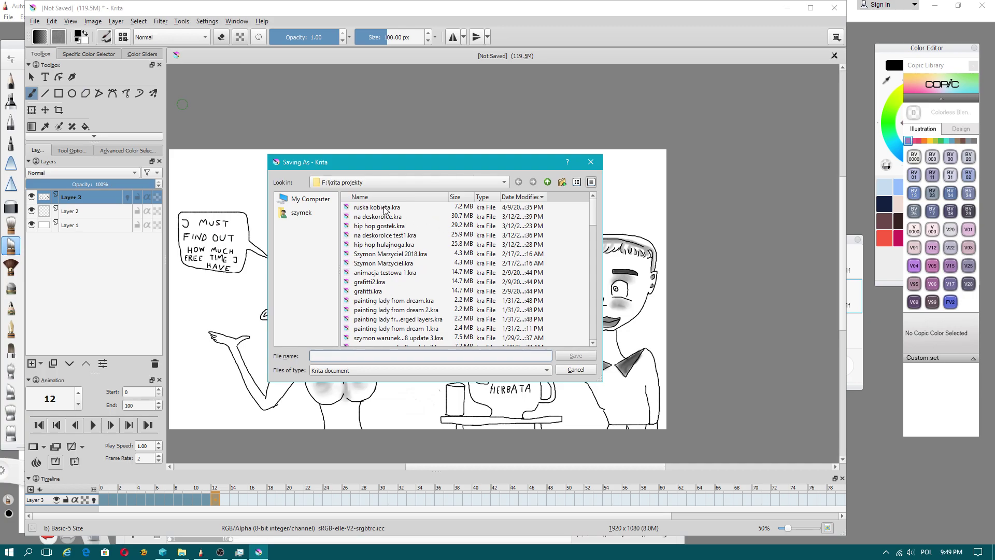
{"action": "left_click", "coordinate": [575, 369]}
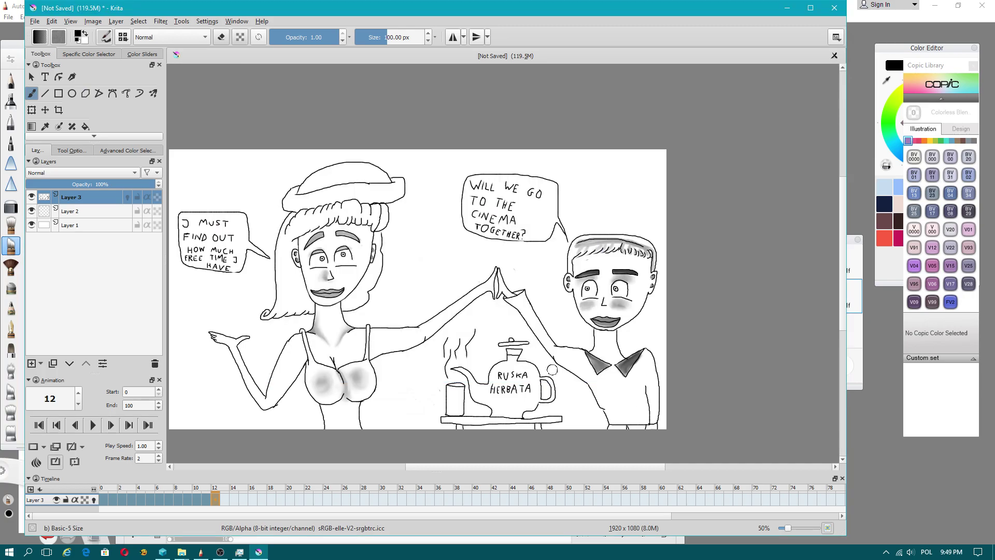
Step: Scrub to frames 10 and 12, ink a stroke under the woman's chin, then bring OBS forward
{"action": "left_click", "coordinate": [166, 502]}
{"action": "left_click", "coordinate": [192, 502]}
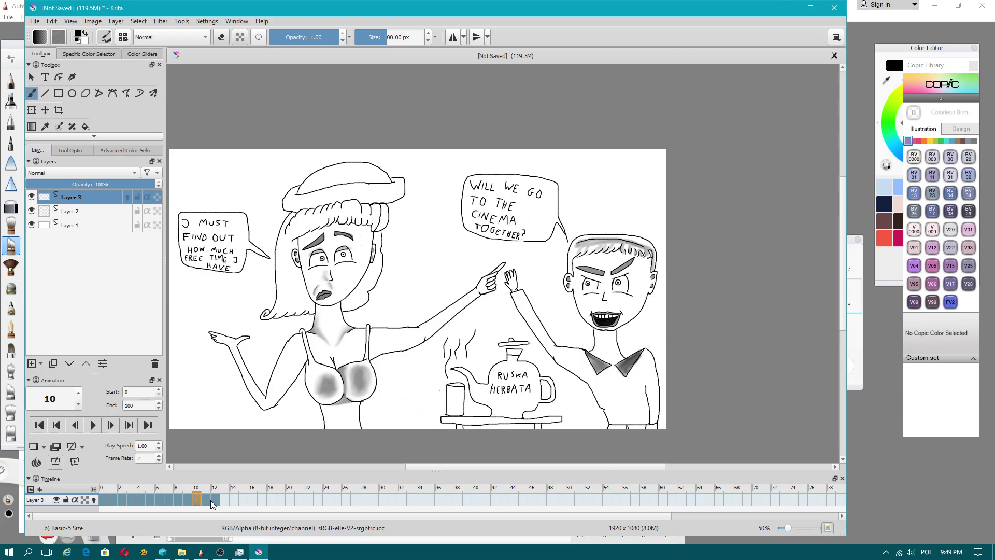
{"action": "left_click", "coordinate": [210, 500]}
{"action": "scroll", "coordinate": [406, 294], "scroll_direction": "up", "scroll_amount": 3}
{"action": "scroll", "coordinate": [406, 294], "scroll_direction": "down", "scroll_amount": 3}
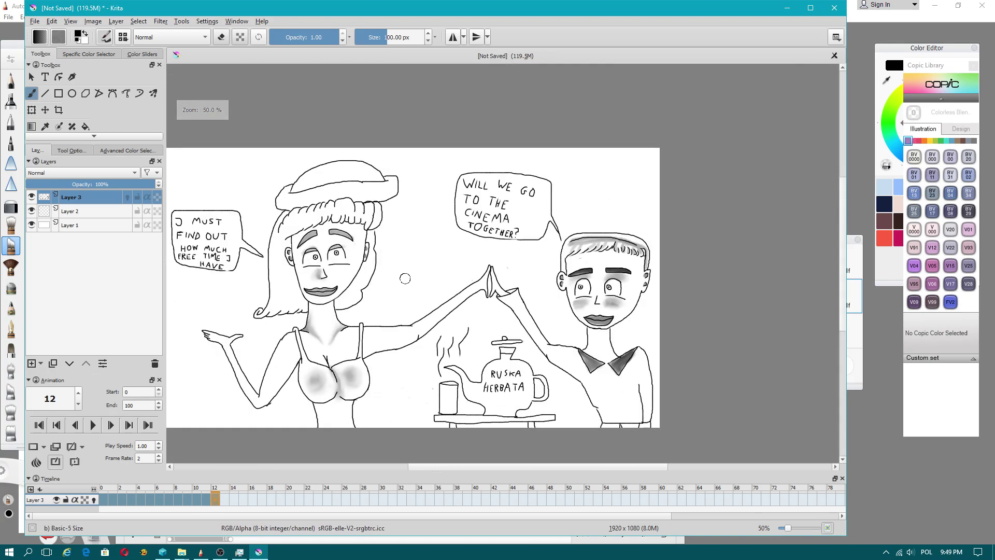
{"action": "scroll", "coordinate": [405, 293], "scroll_direction": "up", "scroll_amount": 1}
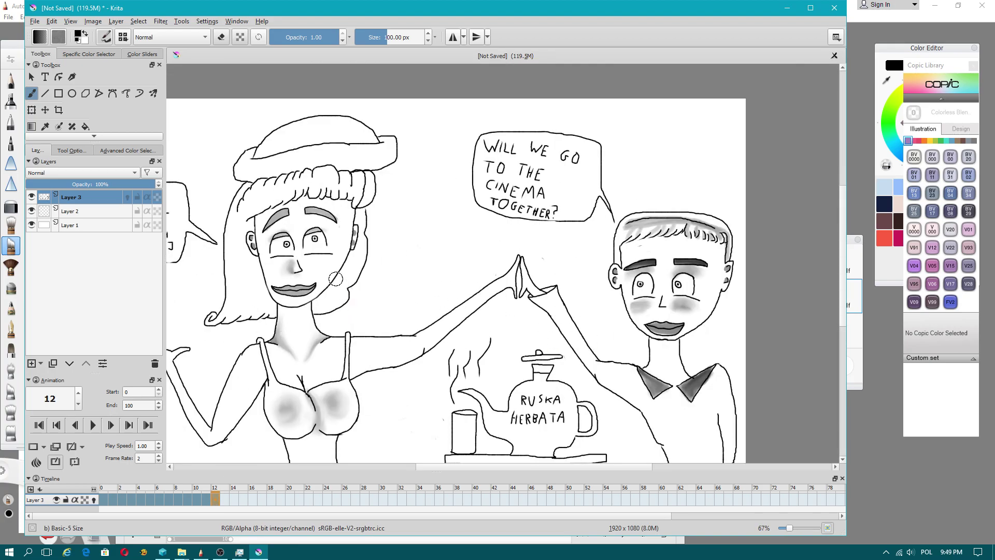
{"action": "left_click_drag", "start_coordinate": [313, 313], "coordinate": [348, 287]}
{"action": "left_click", "coordinate": [220, 551]}
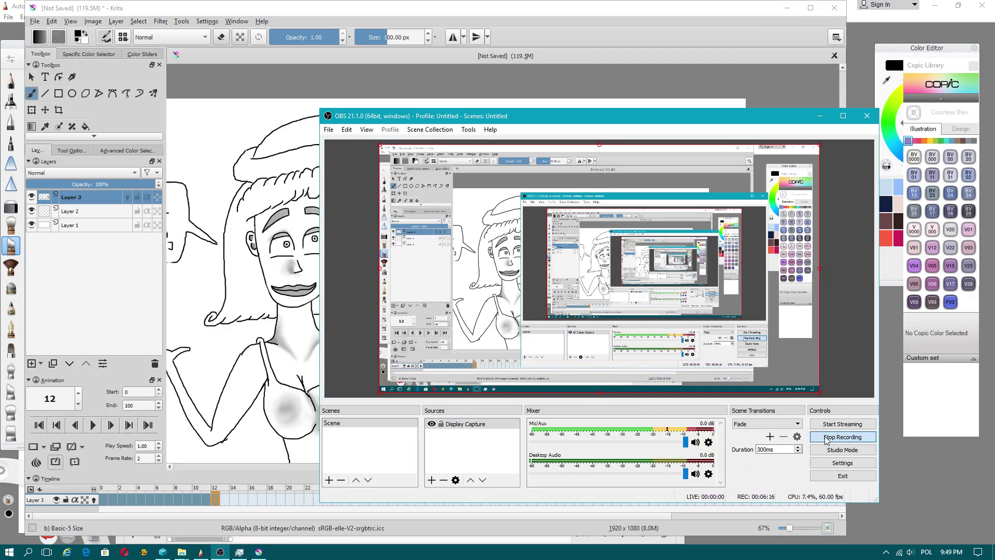